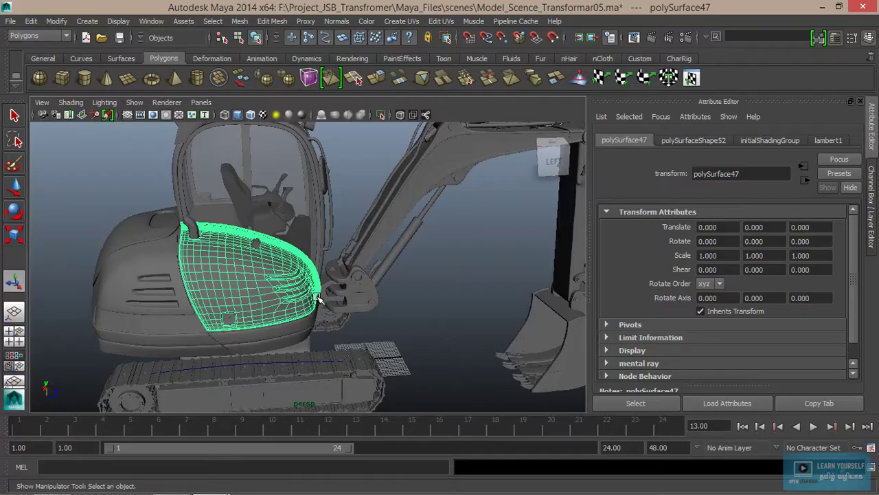
Zoom in on the excavator cab, then open and dismiss the Create UVs menu without applying anything
mouse_move(394, 310)
left_mouse_down("alt")
mouse_move(396, 323)
mouse_move(385, 290)
mouse_move(353, 270)
mouse_move(357, 247)
left_mouse_up("alt")
scroll(397, 332, "up", 2)
left_click(412, 22)
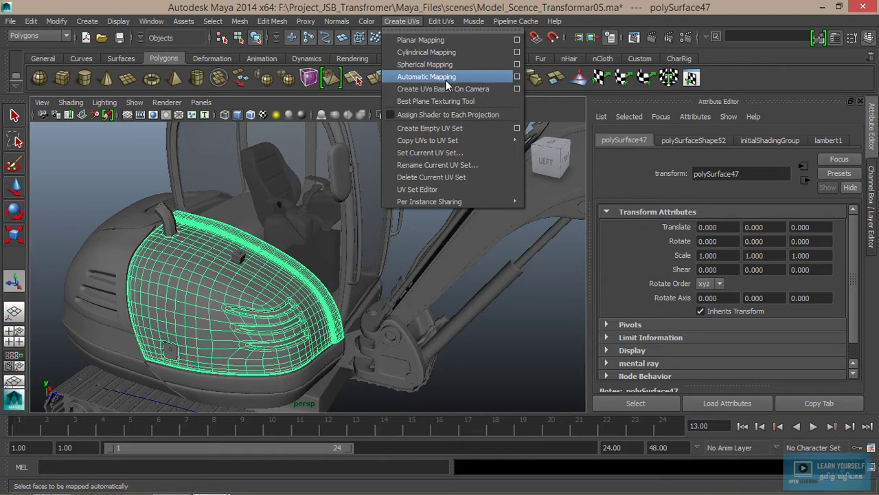
left_click(230, 294)
Pan, zoom and orbit in close to the green cab panel polySurface47
middle_click_drag(225, 295, 328, 309, "alt")
right_click_drag(328, 309, 360, 307, "alt")
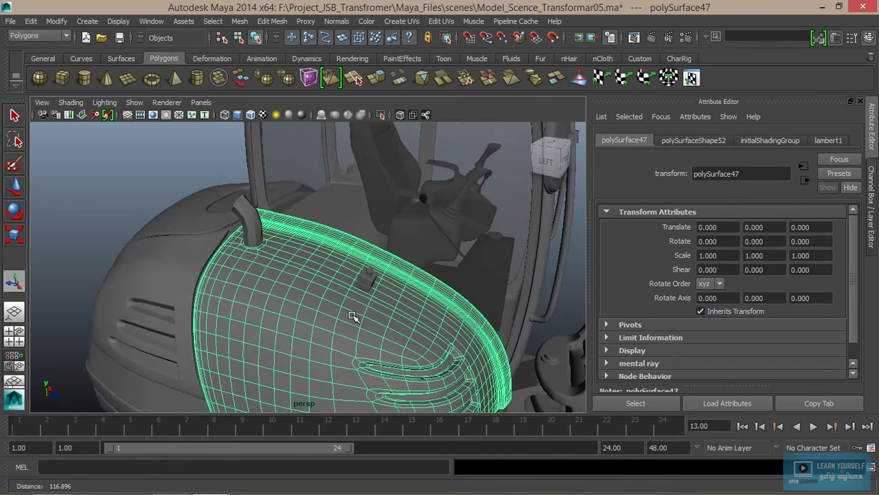
mouse_move(359, 307)
left_mouse_down("alt")
mouse_move(300, 278)
mouse_move(342, 245)
mouse_move(281, 253)
left_mouse_up("alt")
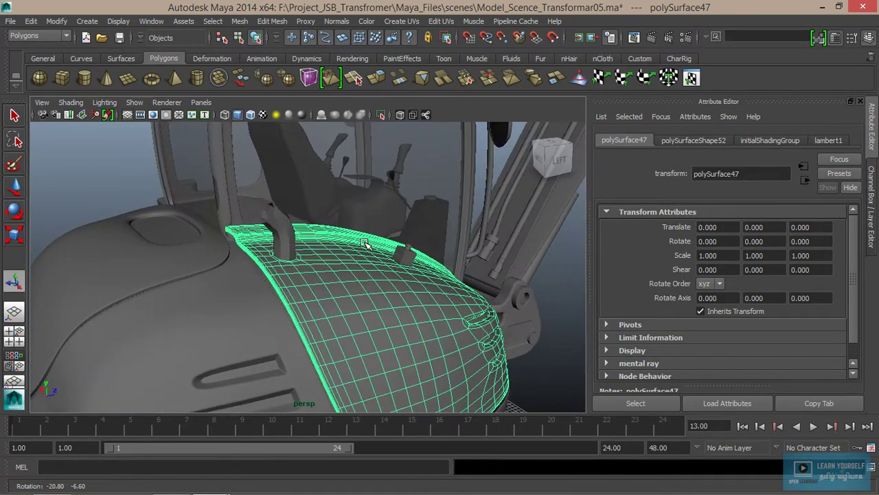
mouse_move(281, 253)
right_mouse_down("alt")
mouse_move(362, 293)
mouse_move(278, 212)
right_mouse_up("alt")
Select the bent hood pipe pCylinder16, then move the view down to the track assembly
left_click(278, 212)
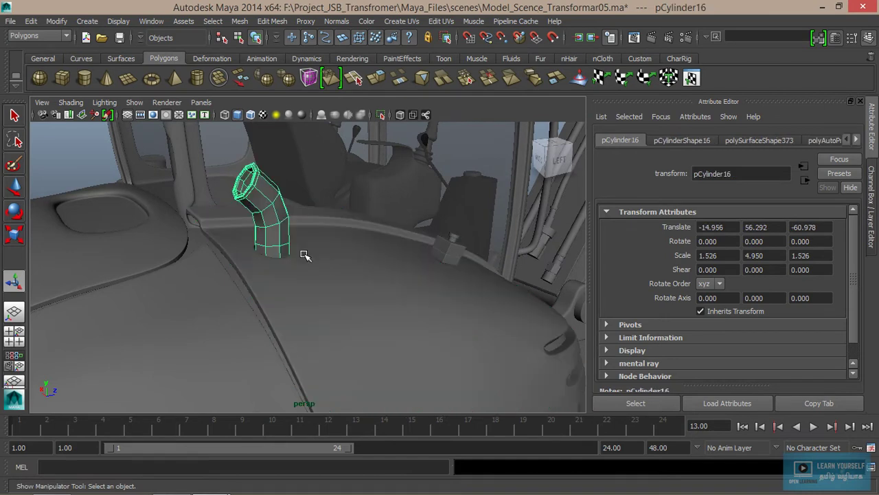
scroll(339, 295, "down", 3)
scroll(351, 314, "down", 3)
mouse_move(351, 315)
middle_mouse_down("alt")
mouse_move(304, 176)
mouse_move(215, 326)
middle_mouse_up("alt")
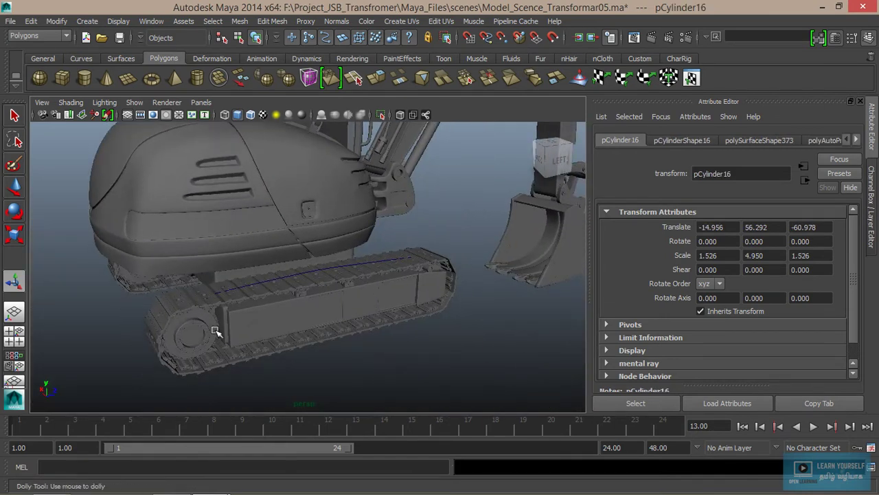
scroll(215, 326, "up", 3)
scroll(388, 201, "up", 2)
Select the ring pPipe56 around the drive wheel and view the track from low
mouse_move(388, 200)
left_mouse_down("alt")
mouse_move(189, 210)
mouse_move(252, 250)
mouse_move(380, 249)
mouse_move(231, 232)
mouse_move(281, 218)
mouse_move(267, 232)
mouse_move(212, 179)
left_mouse_up("alt")
left_click(220, 209)
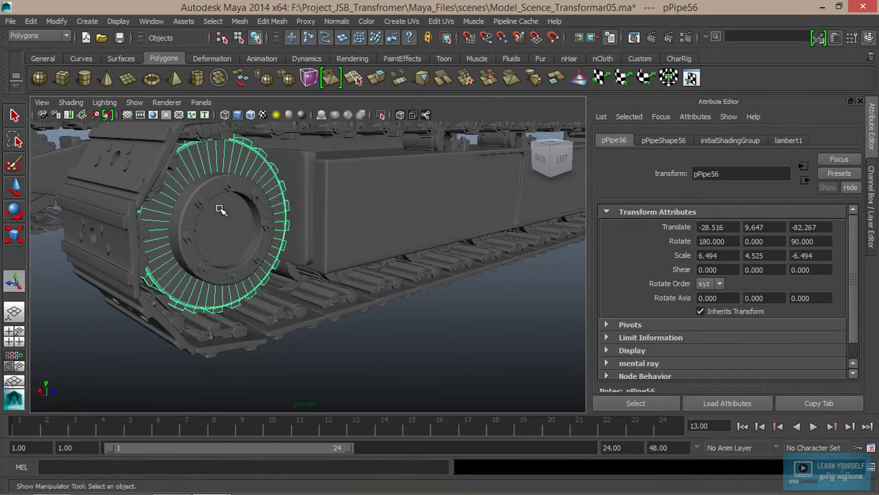
scroll(241, 265, "down", 3)
left_click_drag(239, 271, 251, 230, "alt")
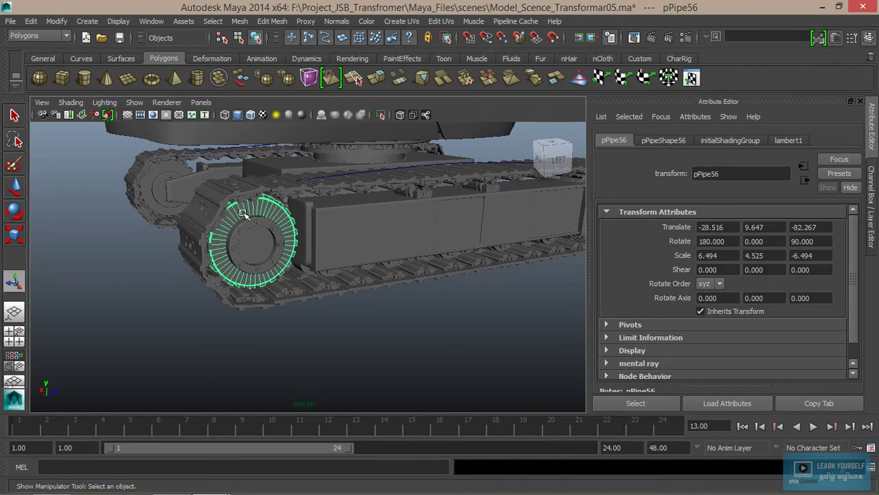
Isolate the ring with View Selected and orbit around its front face and hole
left_click(135, 101)
mouse_move(160, 18)
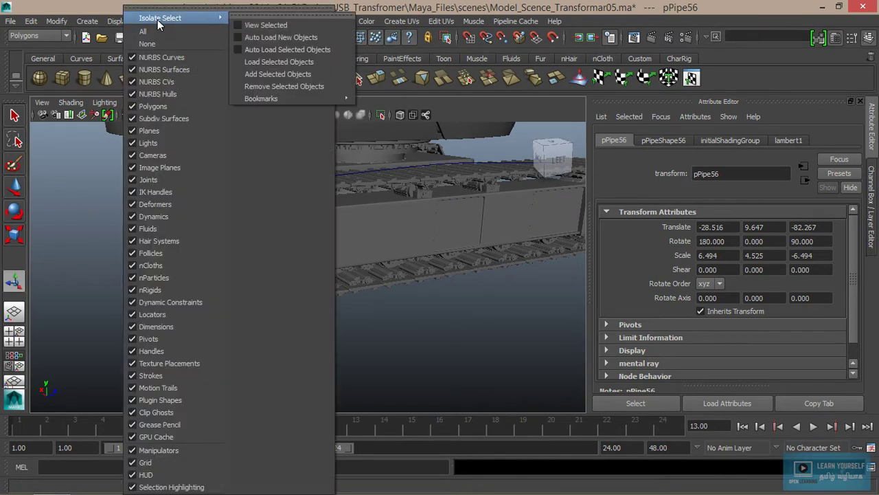
left_click(240, 25)
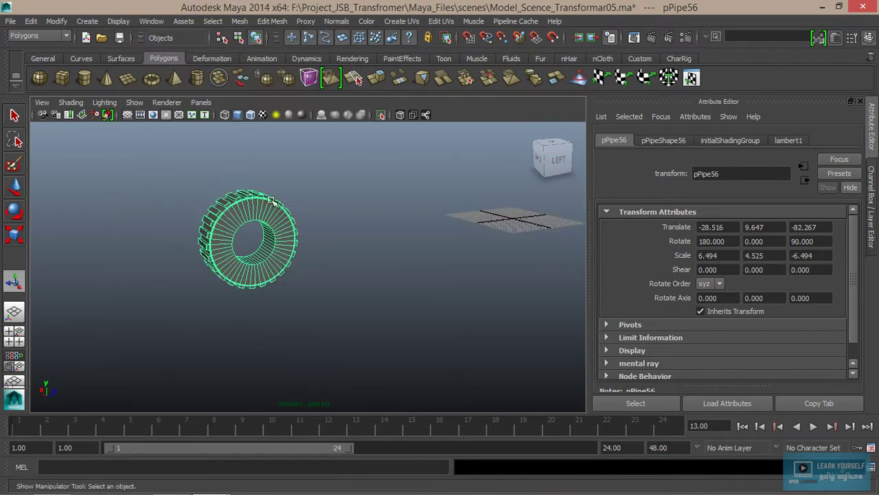
mouse_move(200, 278)
left_mouse_down("alt")
mouse_move(308, 300)
mouse_move(337, 295)
left_mouse_up("alt")
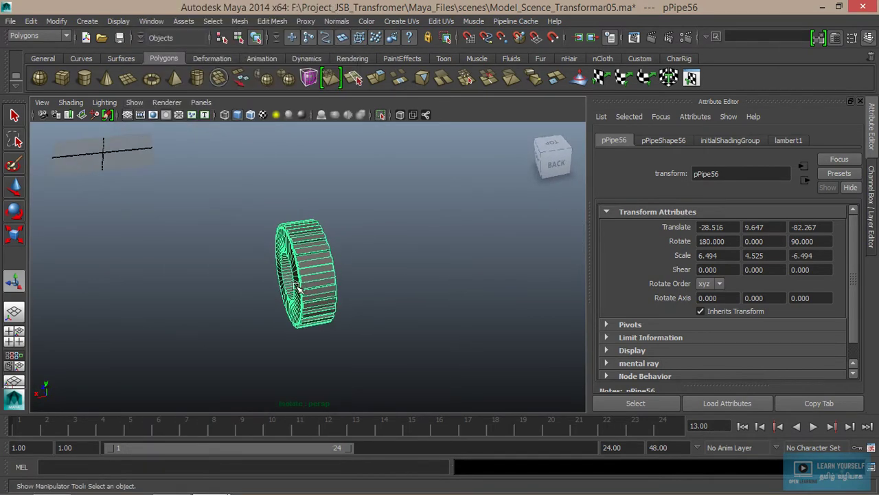
right_click_drag(338, 295, 443, 342, "alt")
mouse_move(443, 342)
left_mouse_down("alt")
mouse_move(325, 326)
mouse_move(440, 323)
mouse_move(405, 162)
left_mouse_up("alt")
Apply Spherical Mapping to the ring, creating polySphProj2
left_click(409, 22)
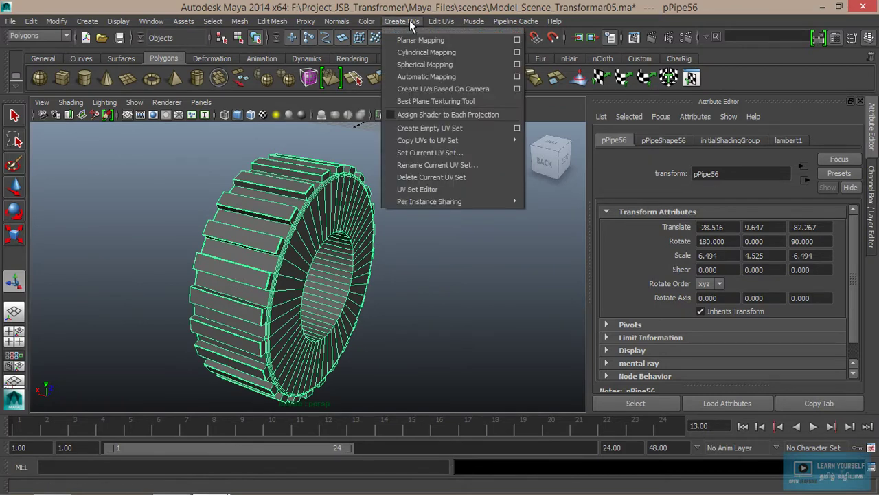
left_click(416, 64)
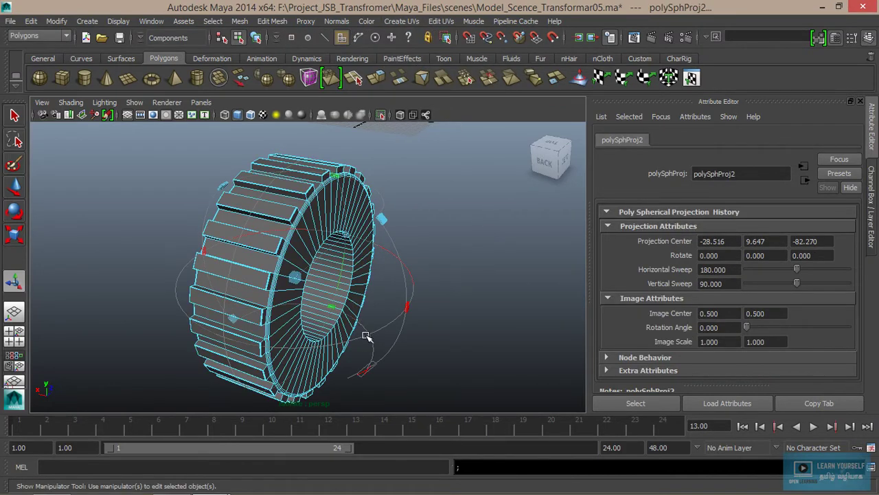
left_click(147, 23)
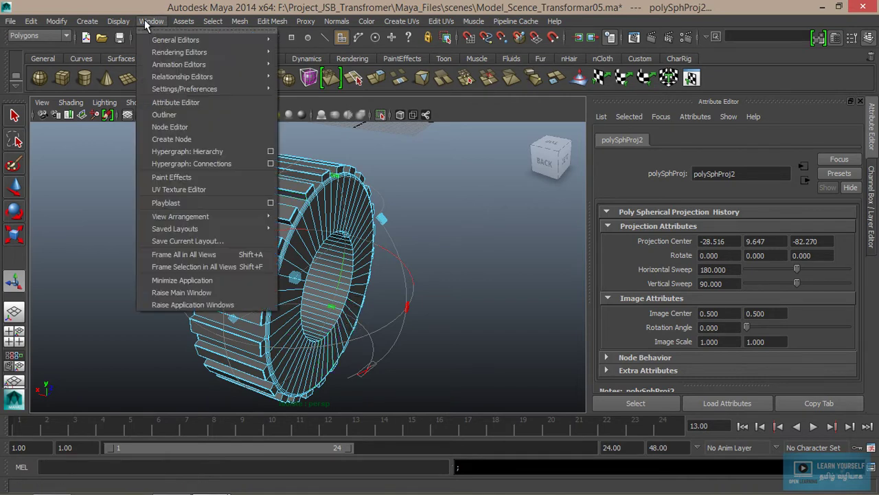
Open the UV Texture Editor, shrink its window and move it up
left_click(196, 192)
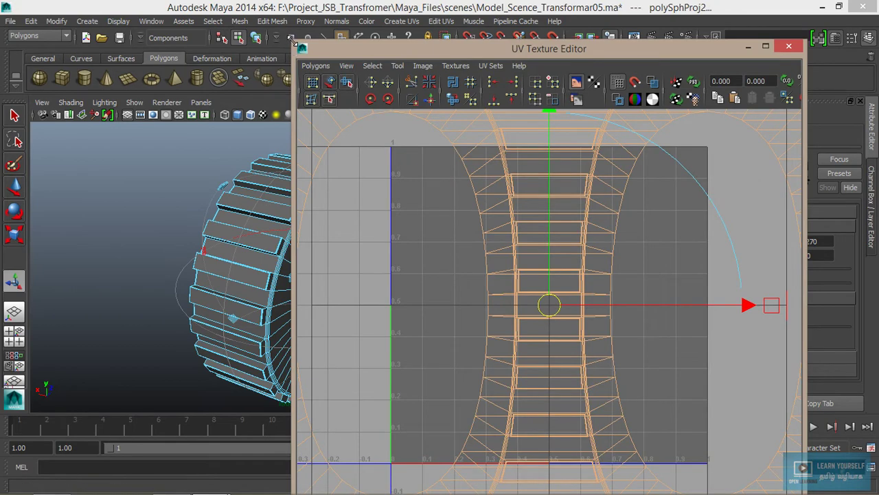
left_click_drag(294, 42, 421, 141)
left_click_drag(502, 154, 491, 62)
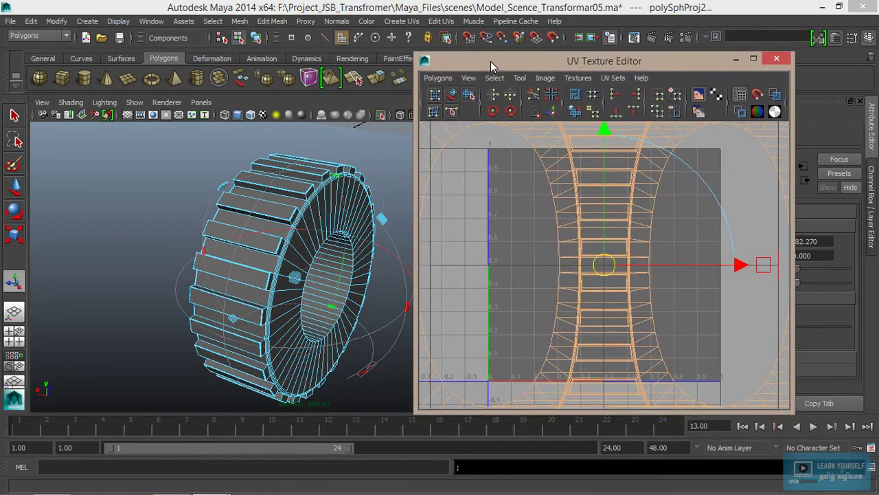
scroll(620, 259, "down", 2)
scroll(620, 259, "down", 3)
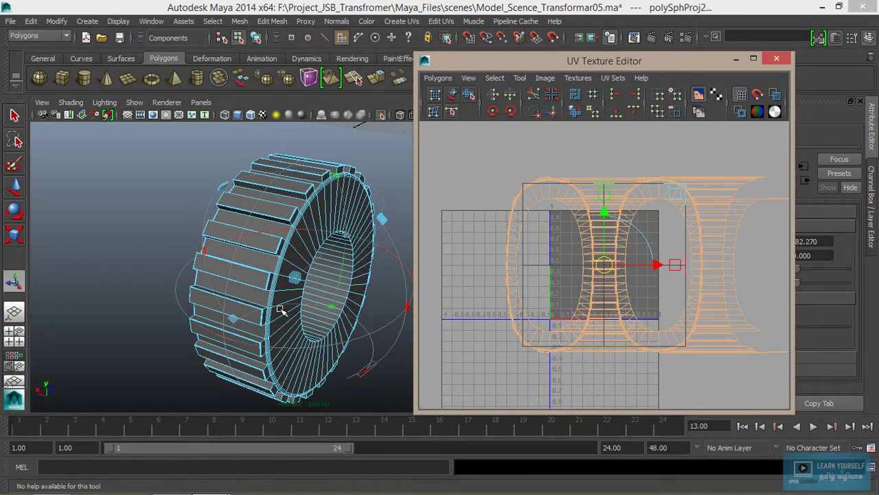
Drag the projection's corner handle to shrink the spherical UVs inside the 0–1 square
mouse_move(281, 311)
left_mouse_down("alt")
mouse_move(253, 328)
mouse_move(281, 336)
mouse_move(323, 329)
mouse_move(276, 343)
mouse_move(232, 342)
mouse_move(186, 323)
left_mouse_up("alt")
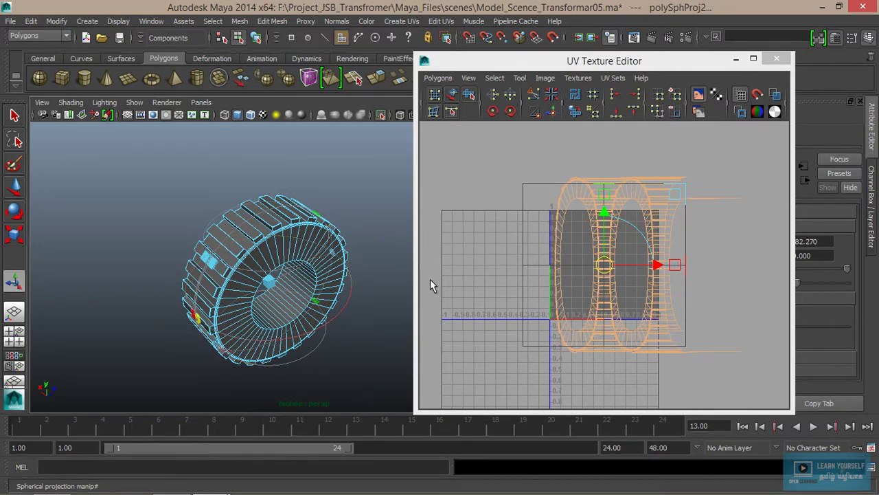
mouse_move(261, 310)
left_mouse_down("alt")
mouse_move(338, 275)
mouse_move(507, 256)
left_mouse_up("alt")
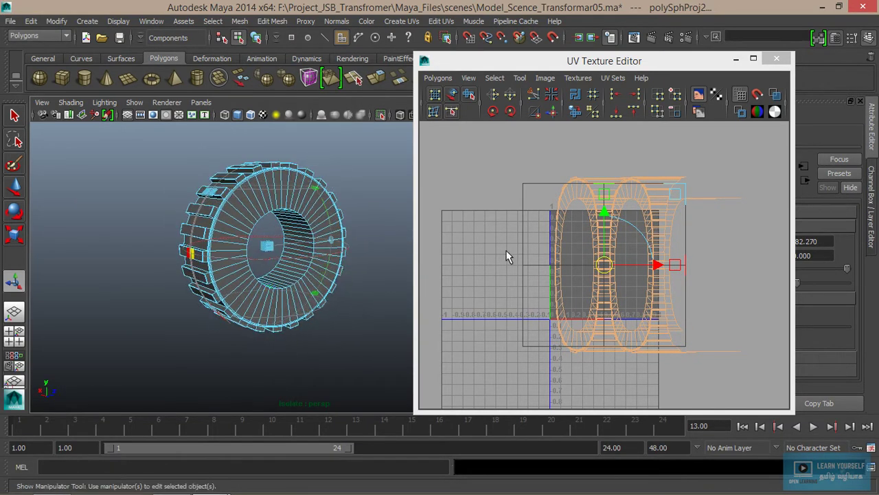
left_click(675, 199)
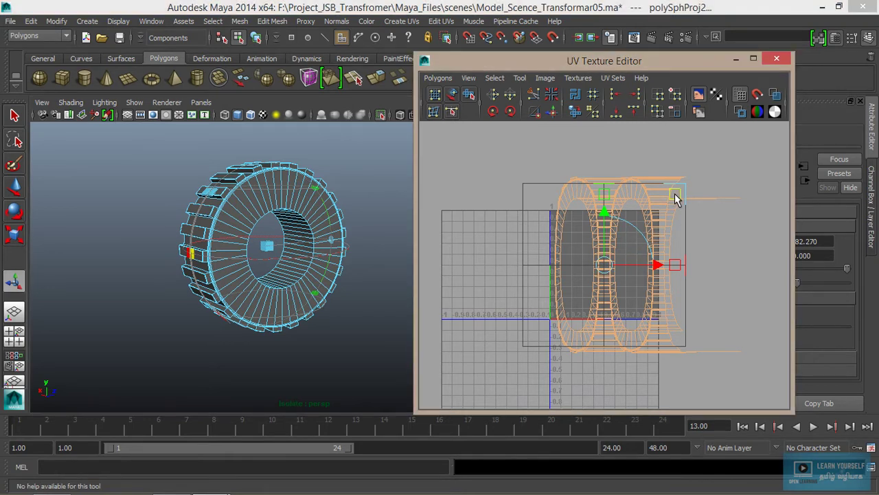
left_click_drag(675, 199, 635, 234)
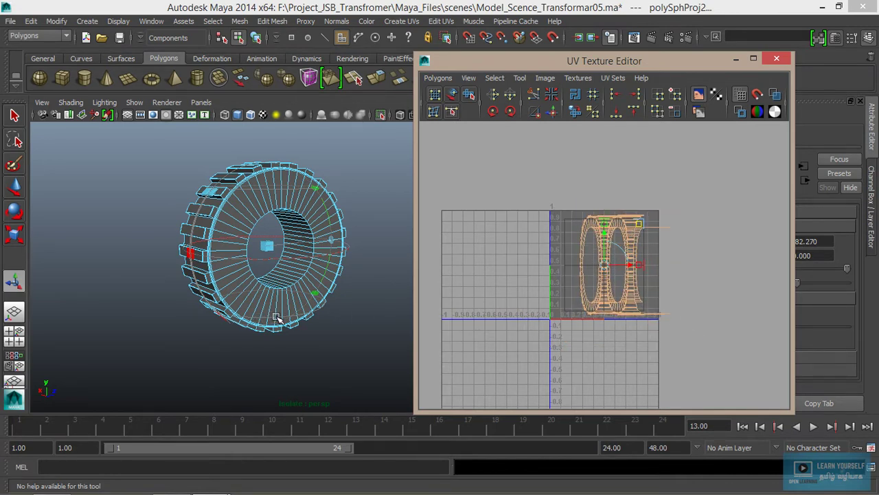
mouse_move(346, 261)
left_mouse_down("alt")
mouse_move(323, 309)
mouse_move(347, 255)
mouse_move(378, 241)
mouse_move(330, 275)
left_mouse_up("alt")
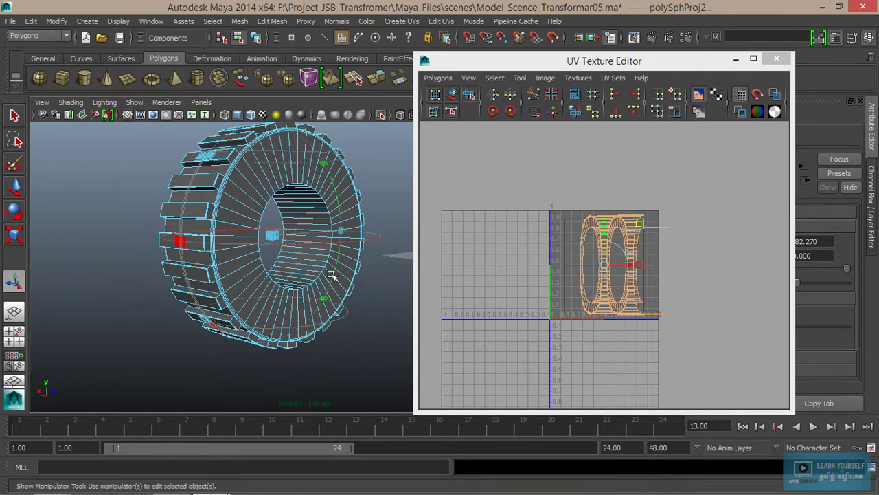
left_click(214, 326)
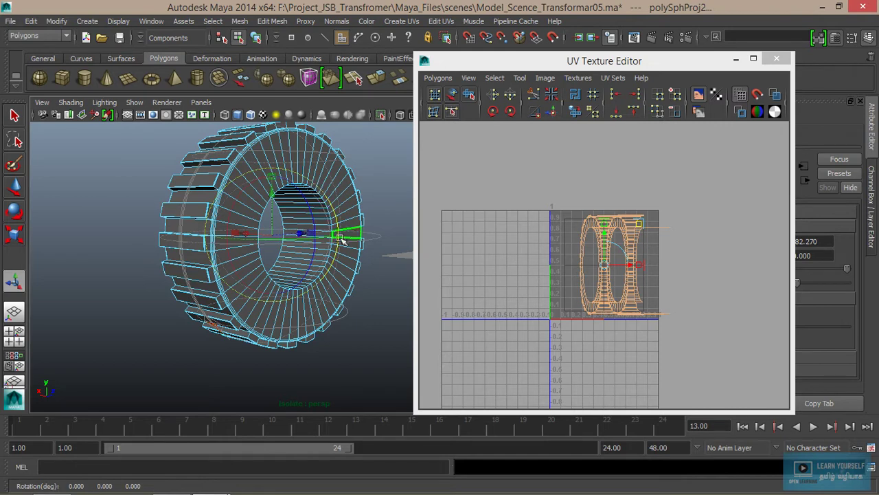
Rotate the spherical projection to about -90.4° so the ring's UVs unroll into a rectangle
mouse_move(320, 255)
left_mouse_down("alt")
mouse_move(280, 233)
mouse_move(272, 195)
left_mouse_up("alt")
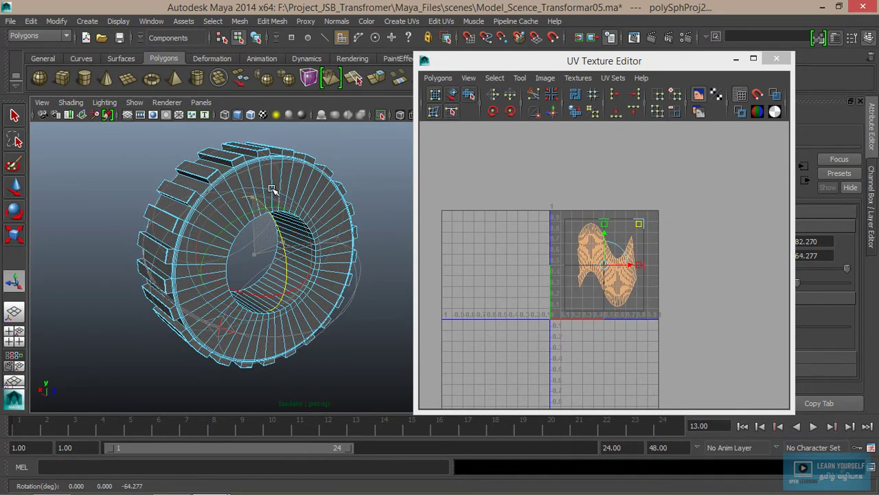
left_click_drag(272, 190, 271, 180)
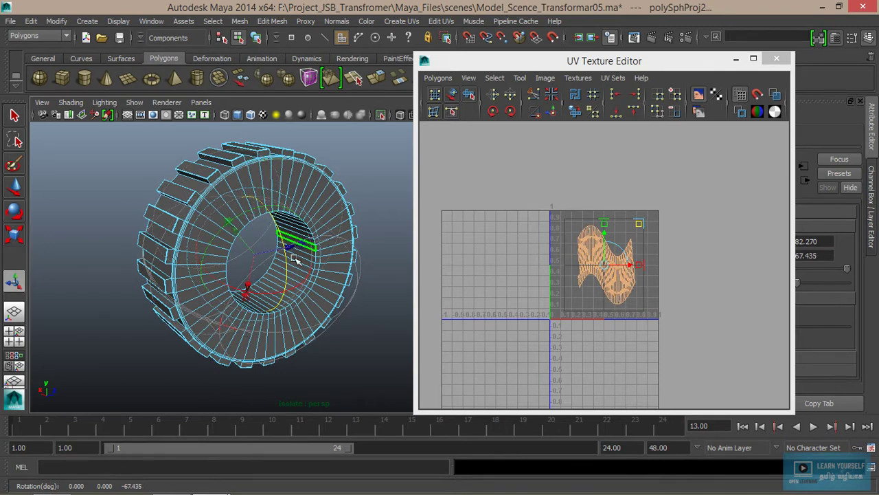
left_click_drag(294, 258, 272, 215)
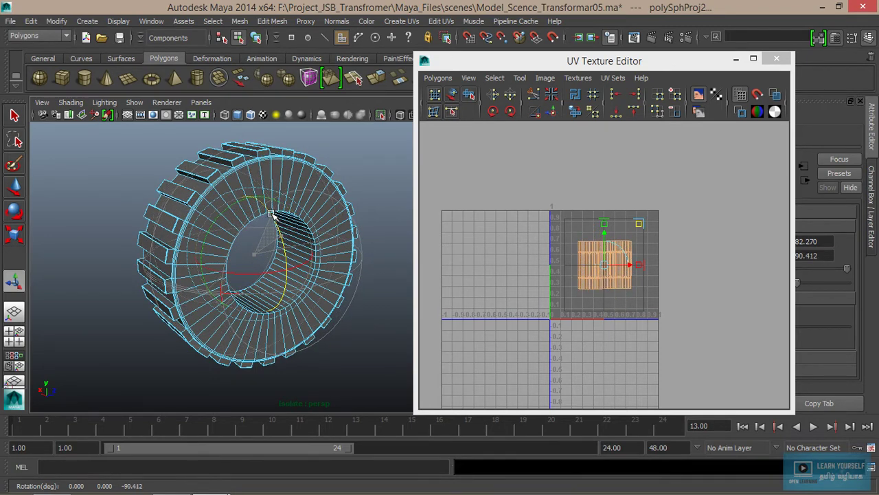
scroll(685, 313, "up", 3)
Stretch the ring's unrolled UV rectangle to span most of the 0–1 square's width
scroll(684, 313, "up", 2)
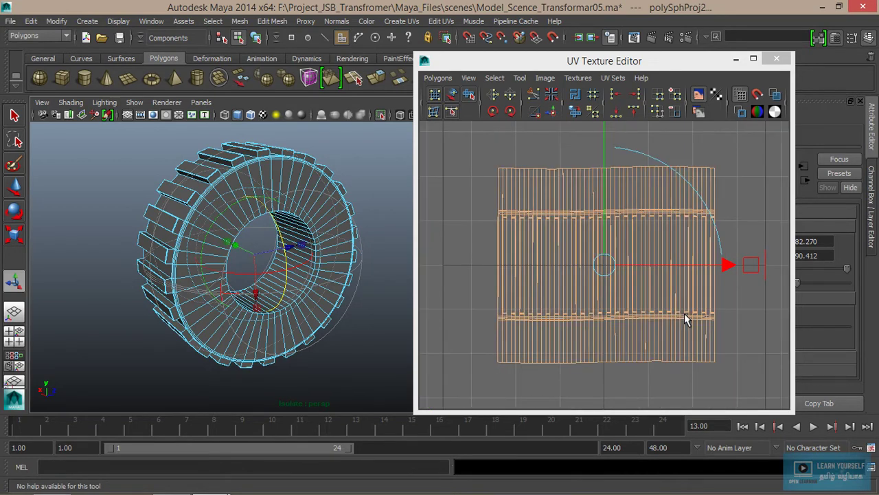
scroll(684, 314, "down", 2)
mouse_move(309, 302)
left_mouse_down("alt")
mouse_move(306, 320)
mouse_move(220, 337)
left_mouse_up("alt")
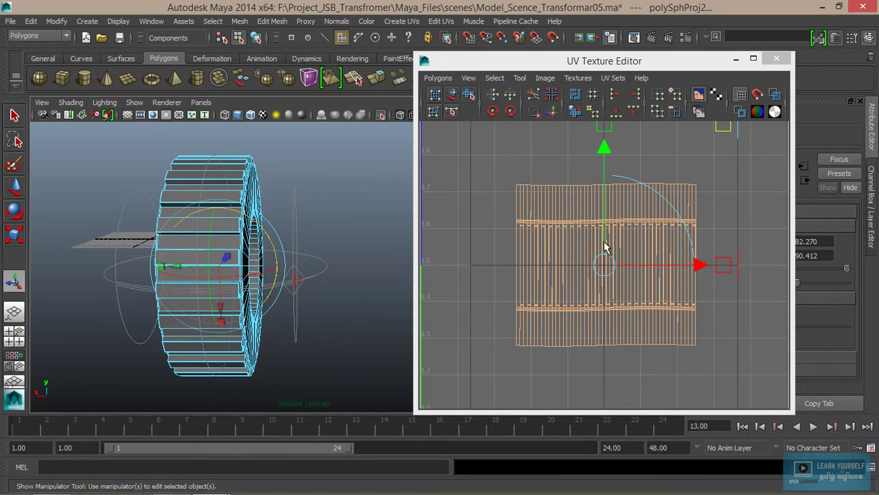
scroll(605, 247, "down", 2)
left_click_drag(687, 172, 756, 115)
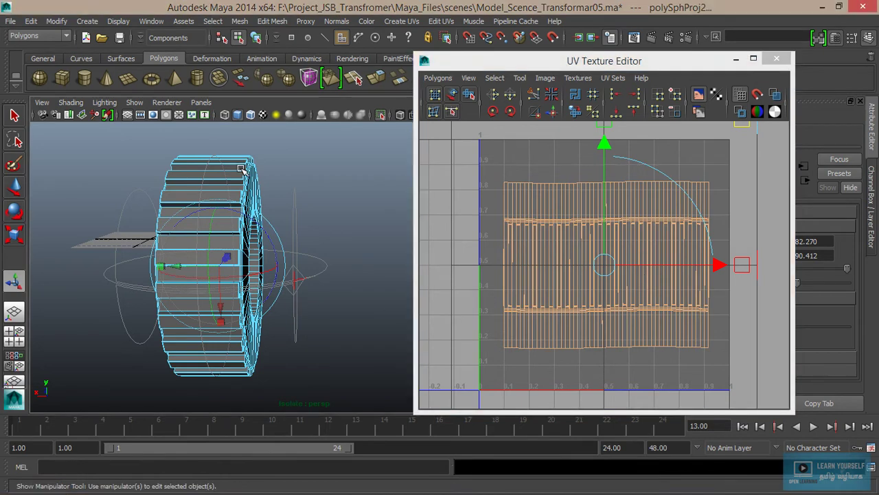
Return to Object Mode, then deselect and reselect the wheel ring
right_click_drag(244, 173, 296, 155)
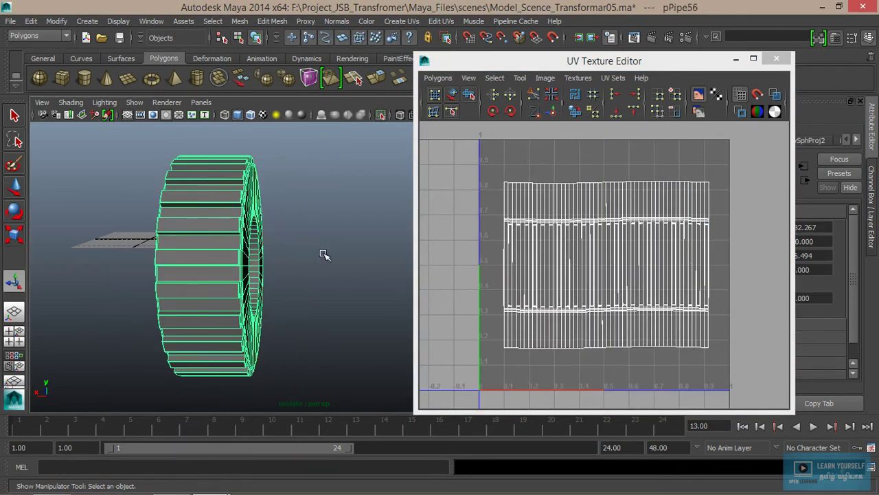
left_click(373, 253)
left_click(213, 242)
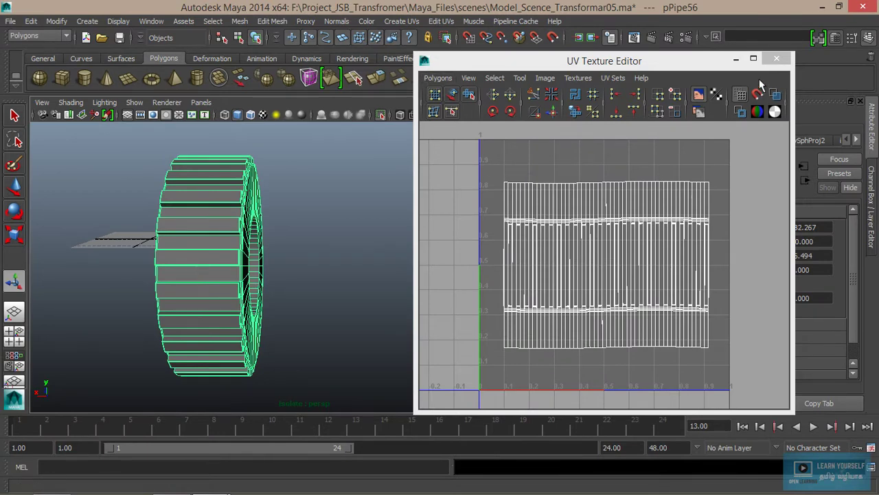
Minimize the UV Texture Editor, clear the selection and turn off Isolate Select
left_click(736, 59)
right_click_drag(230, 234, 302, 200)
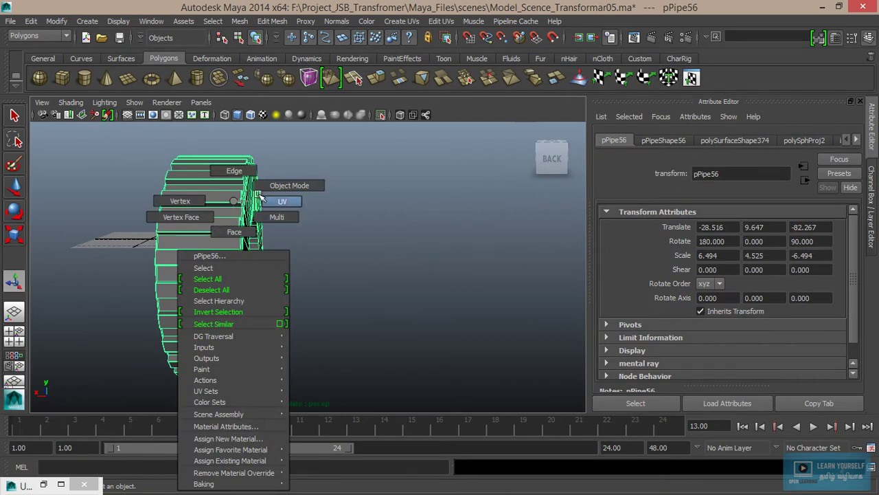
left_click(310, 140)
left_click(382, 114)
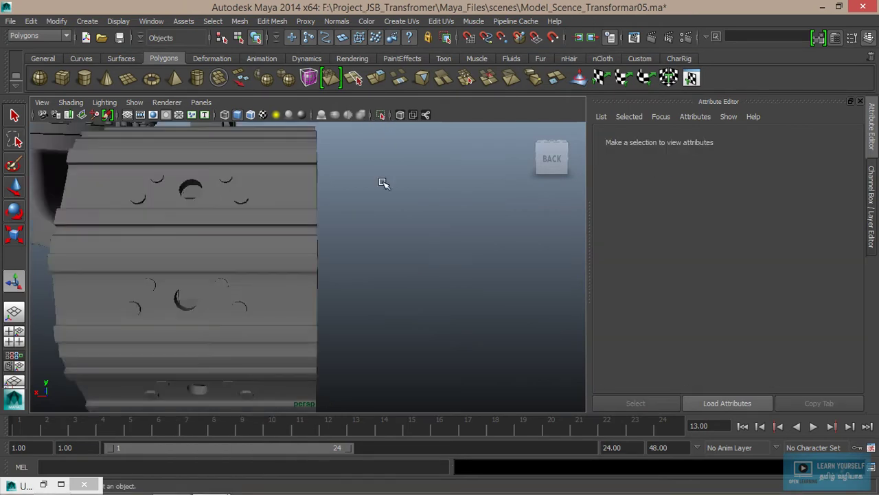
Orbit to the excavator's left side and select the bent pipe pCylinder16
scroll(395, 335, "down", 5)
scroll(393, 336, "down", 4)
mouse_move(343, 282)
left_mouse_down("alt")
mouse_move(186, 303)
mouse_move(378, 230)
mouse_move(281, 279)
left_mouse_up("alt")
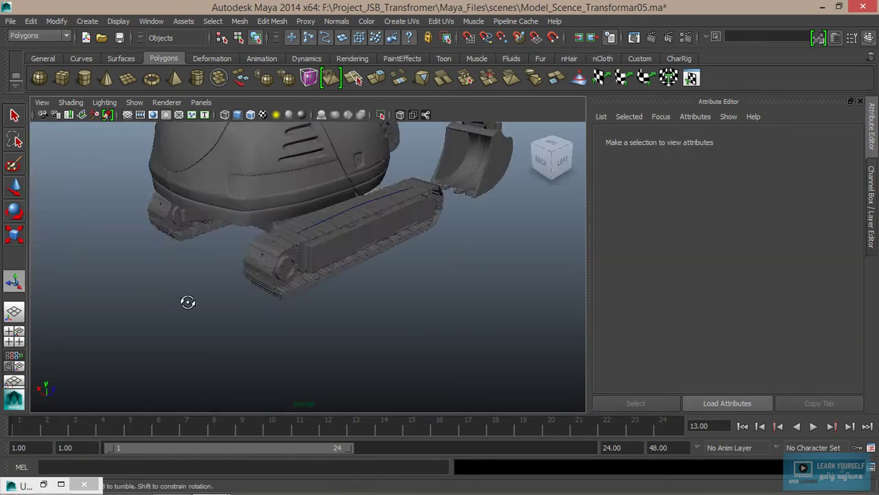
scroll(249, 291, "up", 3)
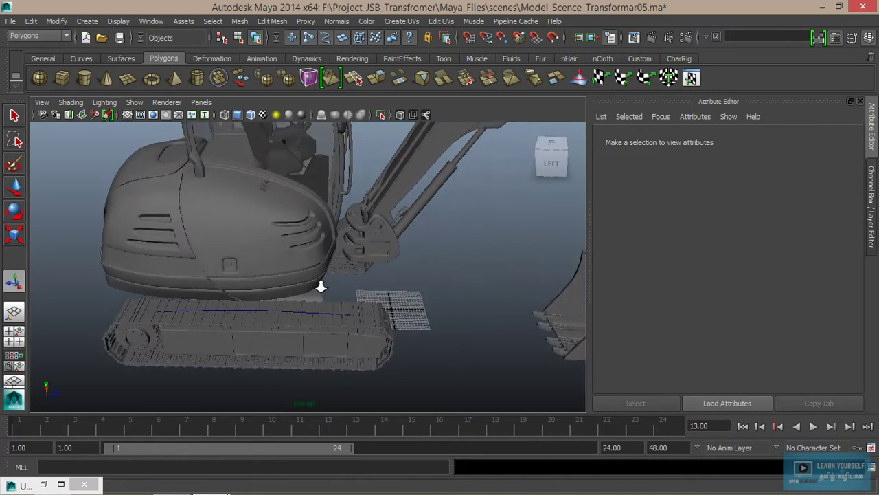
scroll(347, 297, "up", 3)
scroll(347, 297, "up", 2)
scroll(392, 318, "up", 4)
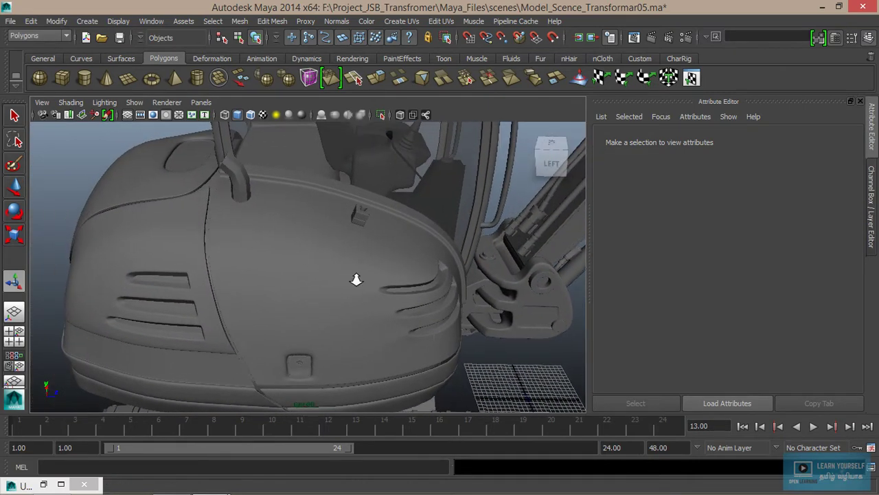
scroll(355, 277, "up", 3)
left_click(230, 178)
left_click_drag(255, 231, 363, 346, "alt")
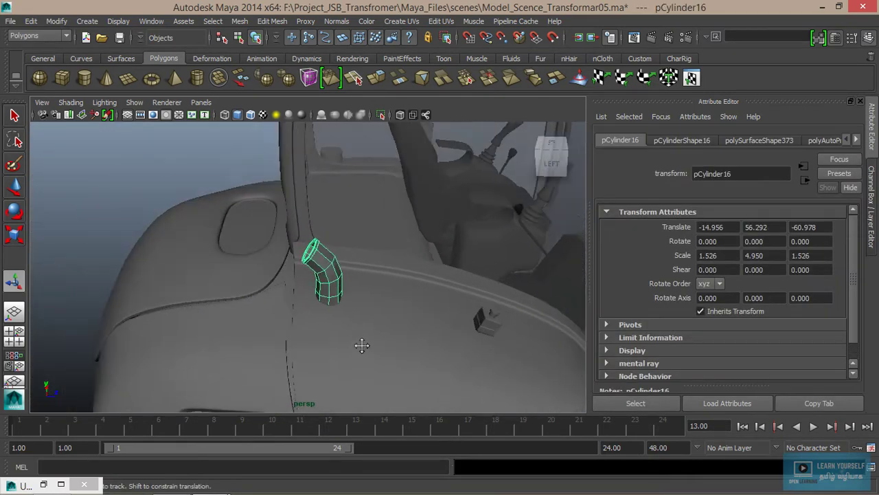
scroll(359, 320, "up", 1)
scroll(388, 328, "up", 3)
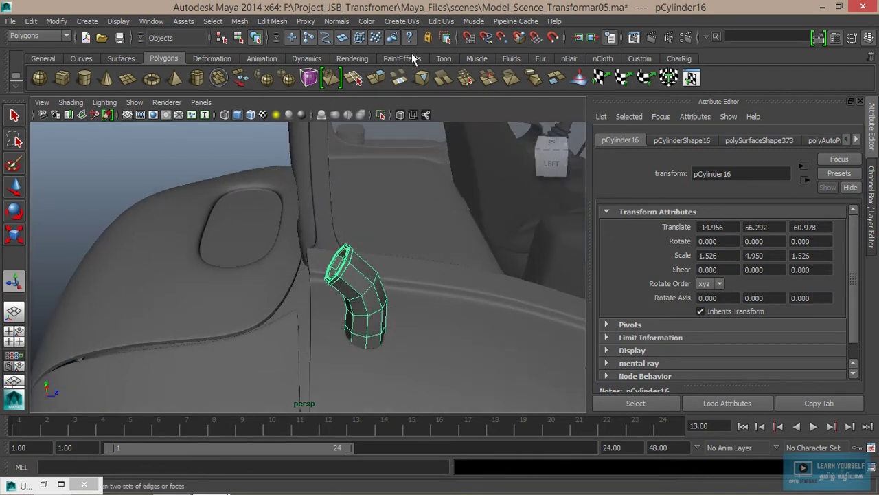
left_click(412, 21)
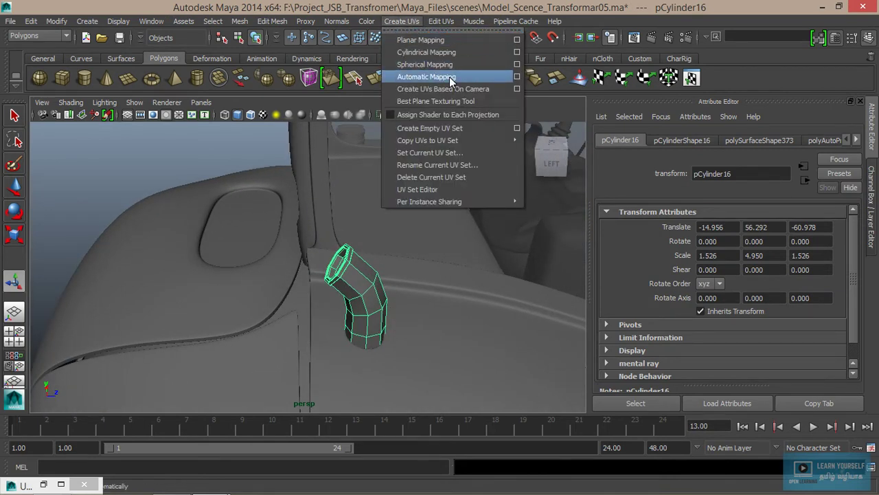
Open the Automatic Mapping options with Planes 6 and Fewer pieces, moved aside
left_click(517, 77)
left_click_drag(426, 15, 663, 77)
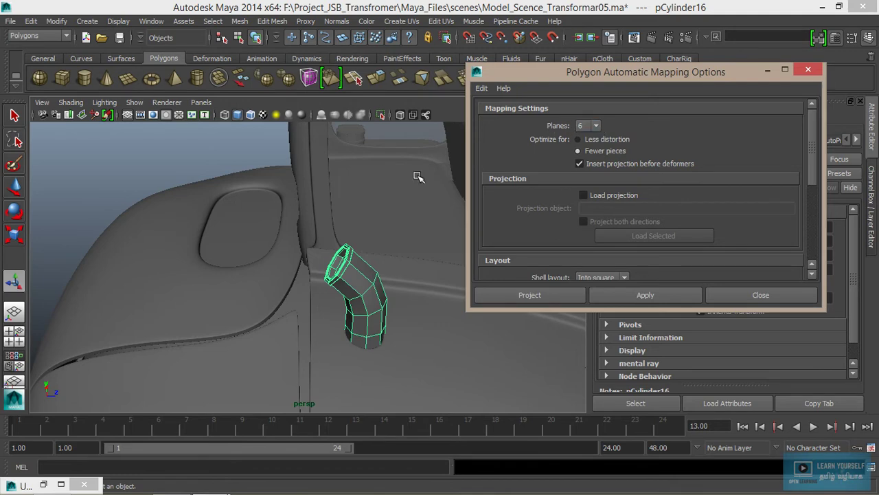
mouse_move(417, 177)
right_mouse_down("alt")
mouse_move(334, 245)
mouse_move(268, 269)
right_mouse_up("alt")
left_click_drag(267, 261, 358, 303, "alt")
left_click_drag(332, 244, 331, 240, "alt")
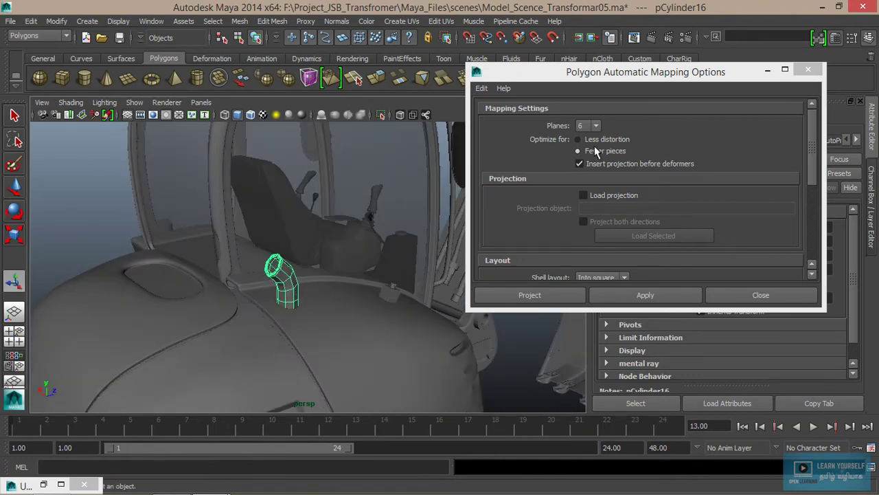
Apply automatic mapping to the pipe, creating polyAutoProj5, and inspect its projection planes
left_click(645, 295)
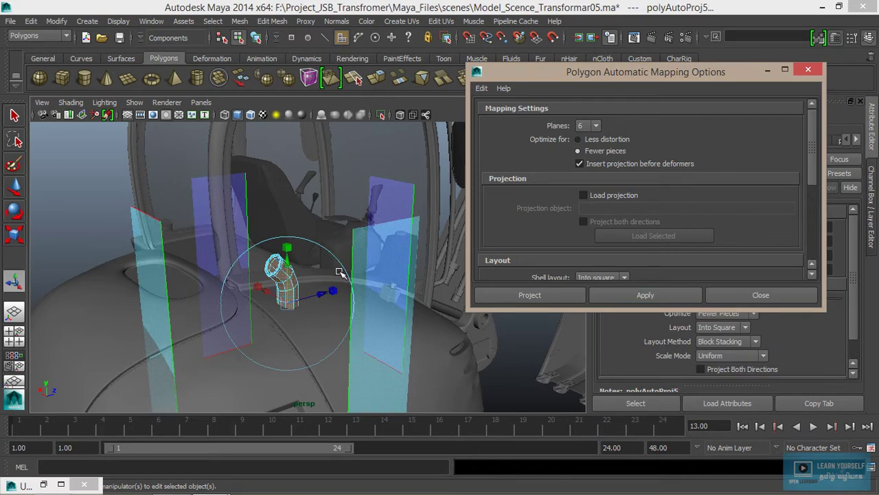
scroll(338, 270, "down", 5)
left_click_drag(345, 274, 252, 253, "alt")
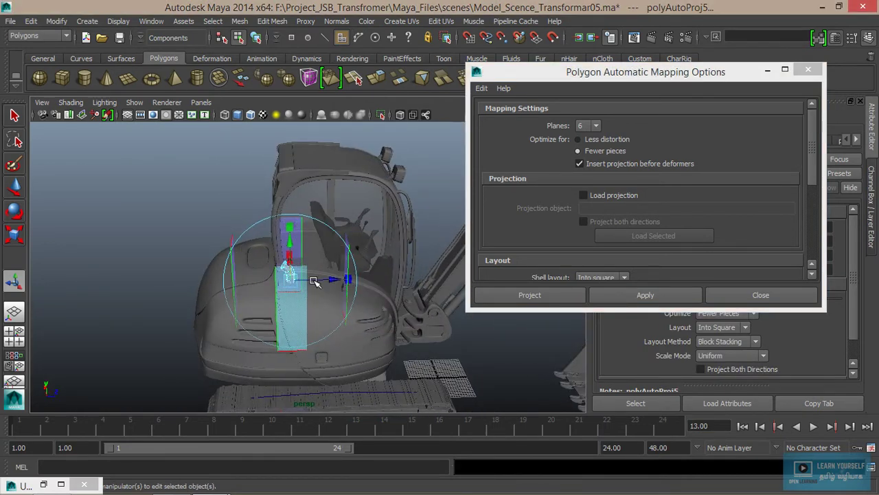
scroll(314, 138, "down", 3)
scroll(314, 140, "down", 2)
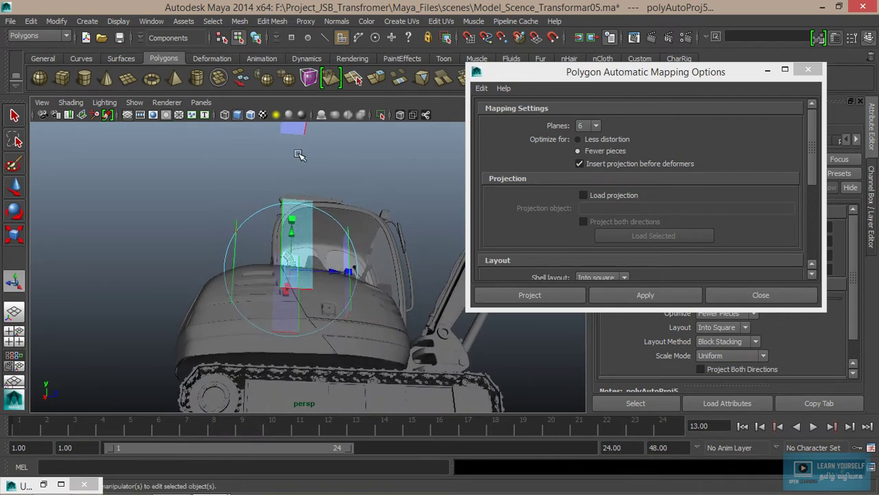
mouse_move(279, 342)
left_mouse_down("alt")
mouse_move(277, 384)
mouse_move(291, 373)
mouse_move(294, 303)
mouse_move(323, 371)
left_mouse_up("alt")
mouse_move(319, 271)
right_mouse_down("alt")
mouse_move(314, 328)
mouse_move(333, 335)
right_mouse_up("alt")
mouse_move(332, 334)
left_mouse_down("alt")
mouse_move(280, 304)
mouse_move(314, 299)
mouse_move(263, 309)
left_mouse_up("alt")
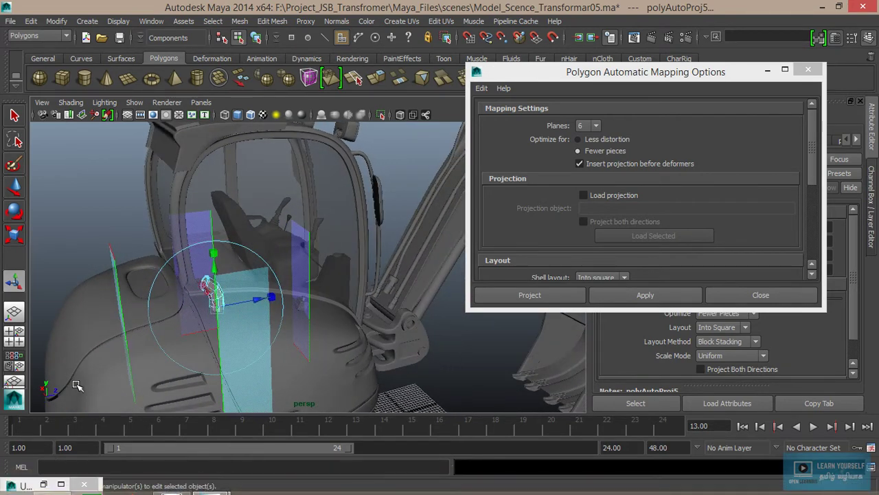
Open the UV Texture Editor and position it beside the Automatic Mapping options
left_click(152, 21)
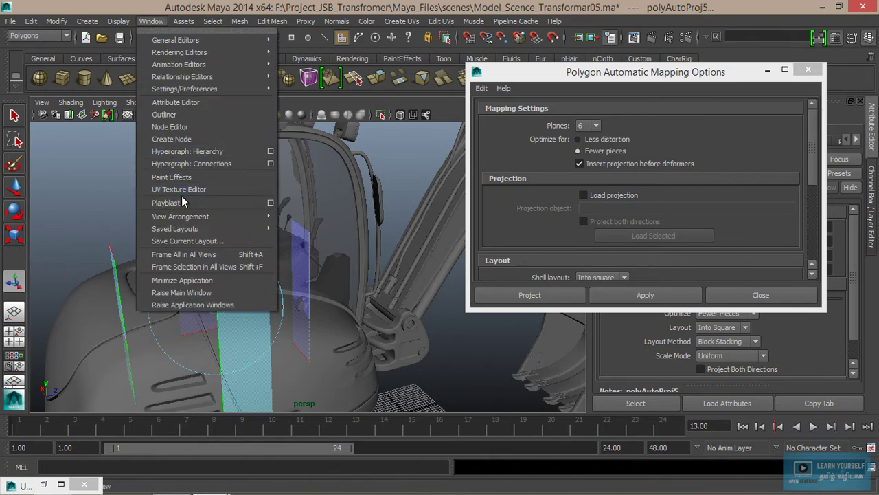
left_click(178, 196)
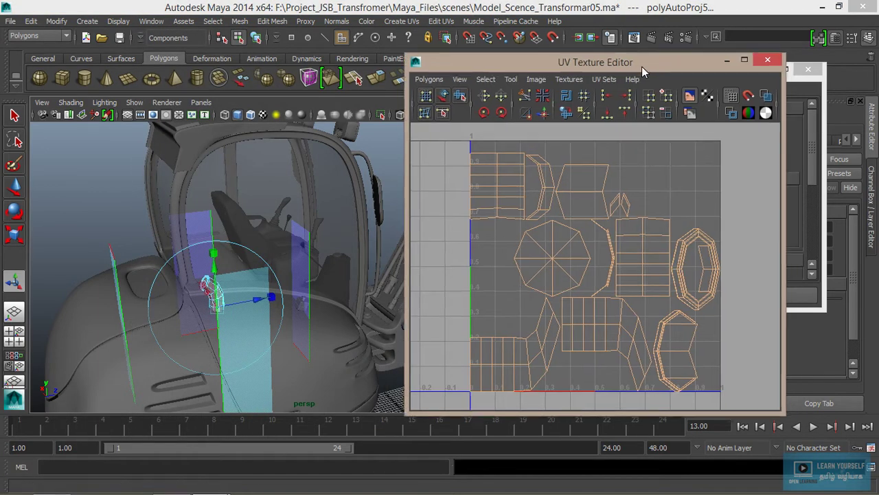
left_click_drag(664, 61, 585, 71)
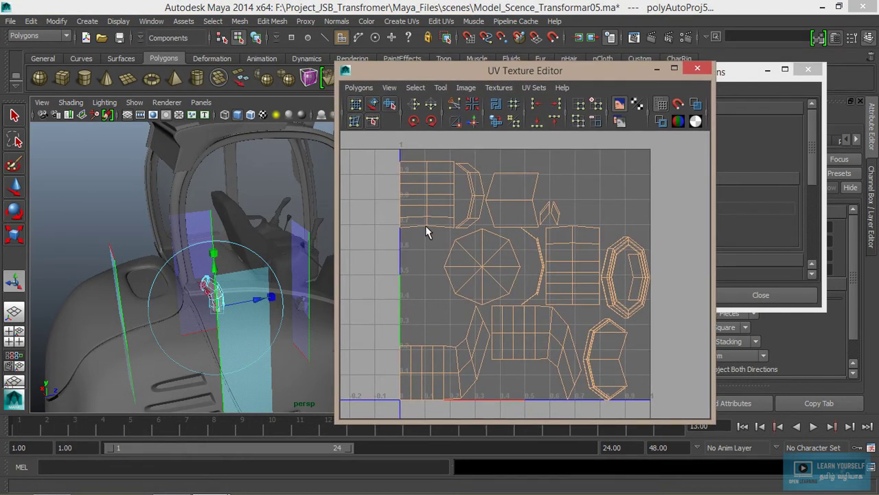
mouse_move(219, 325)
left_mouse_down("alt")
mouse_move(246, 323)
mouse_move(298, 369)
left_mouse_up("alt")
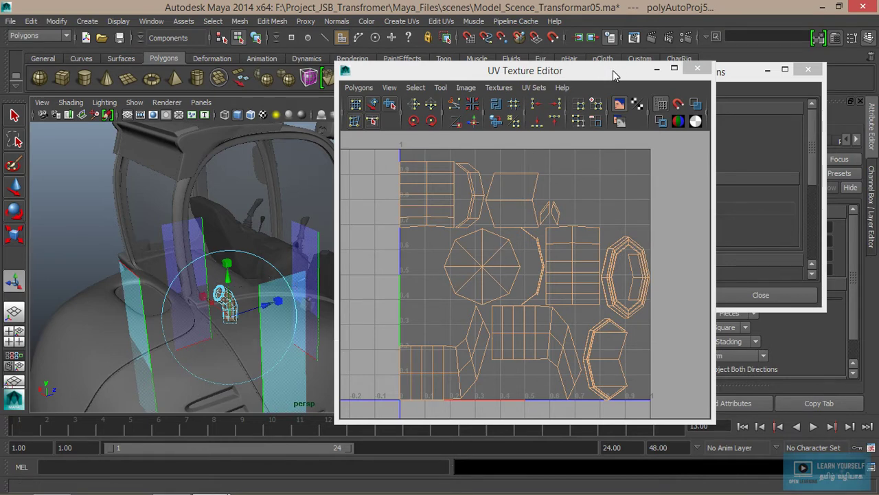
left_click_drag(613, 71, 427, 44)
Re-run automatic mapping on the pipe with 4 planes
left_click(589, 129)
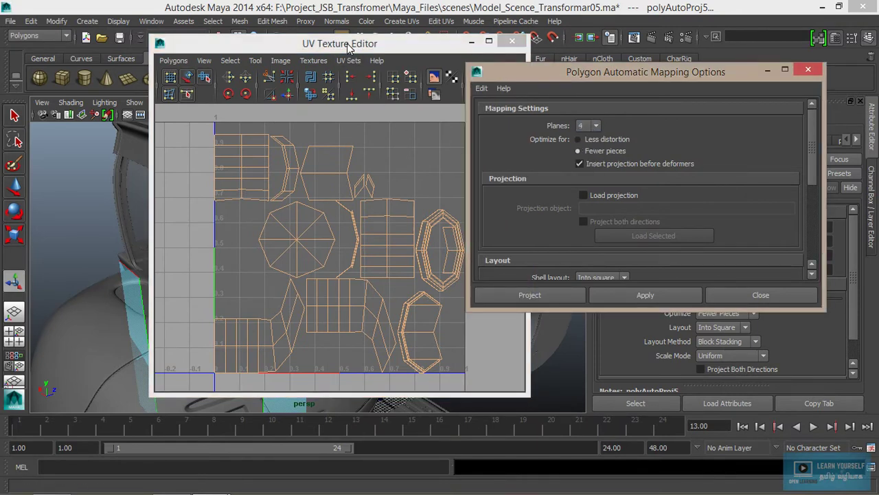
left_click_drag(349, 47, 454, 54)
left_click(667, 295)
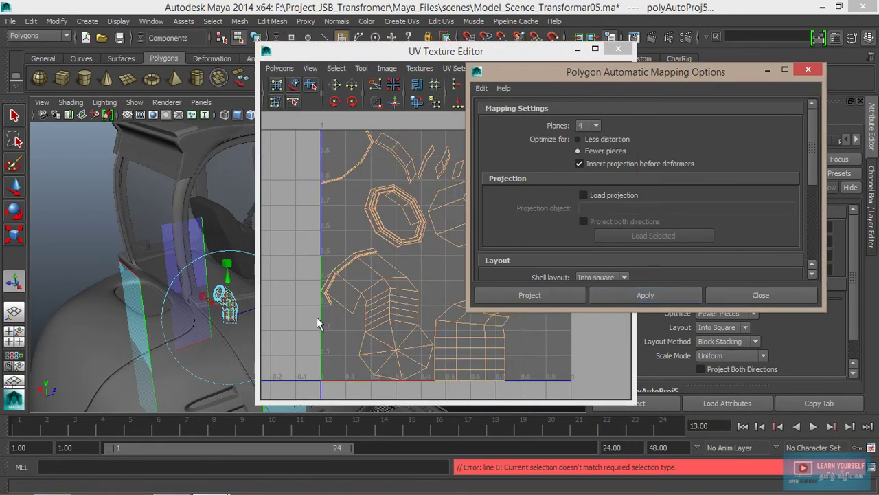
middle_click_drag(163, 299, 126, 286, "alt")
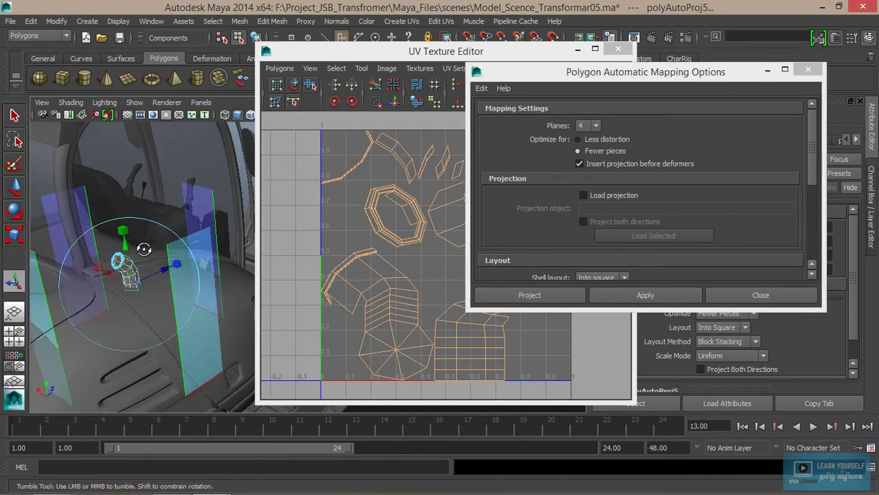
mouse_move(74, 266)
left_mouse_down("alt")
mouse_move(133, 211)
mouse_move(145, 283)
left_mouse_up("alt")
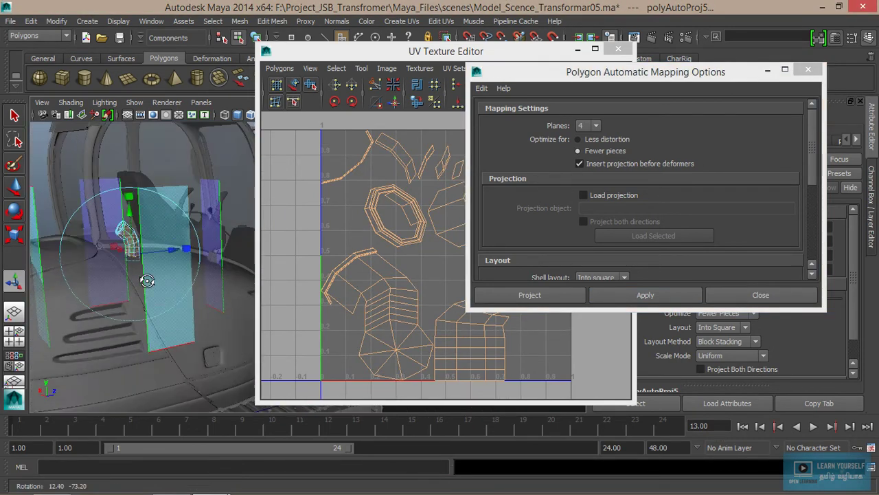
Reselect the bent pipe and apply automatic mapping with 12 planes, creating polyAutoProj7
right_click_drag(143, 282, 175, 211)
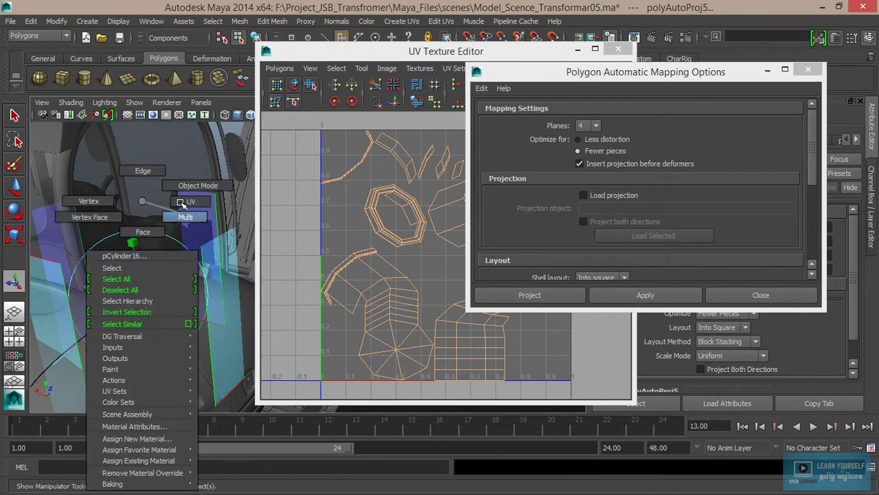
left_click(139, 282)
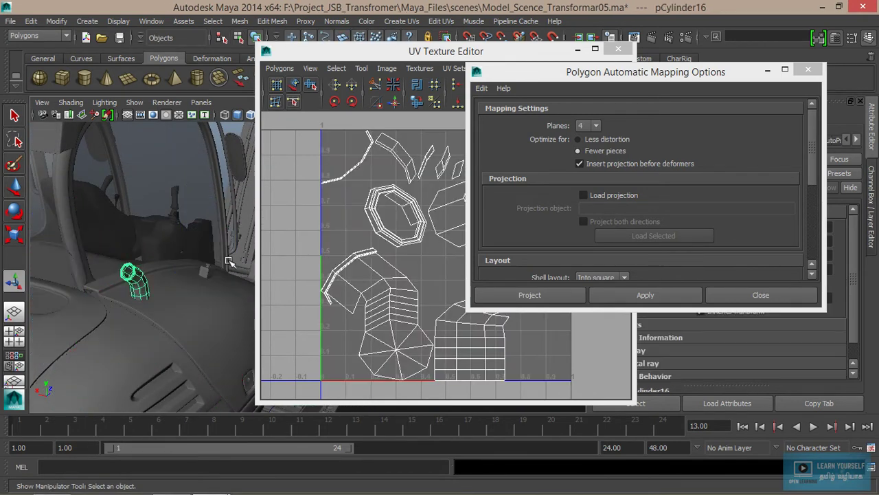
left_click(590, 128)
left_click(595, 179)
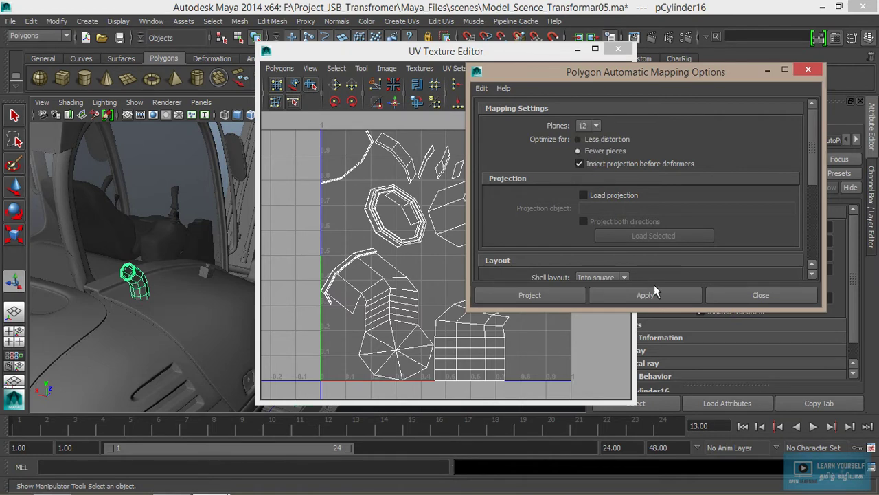
left_click(656, 295)
Reset the plane count to 6 and close the Automatic Mapping options
right_click_drag(220, 324, 213, 318, "alt")
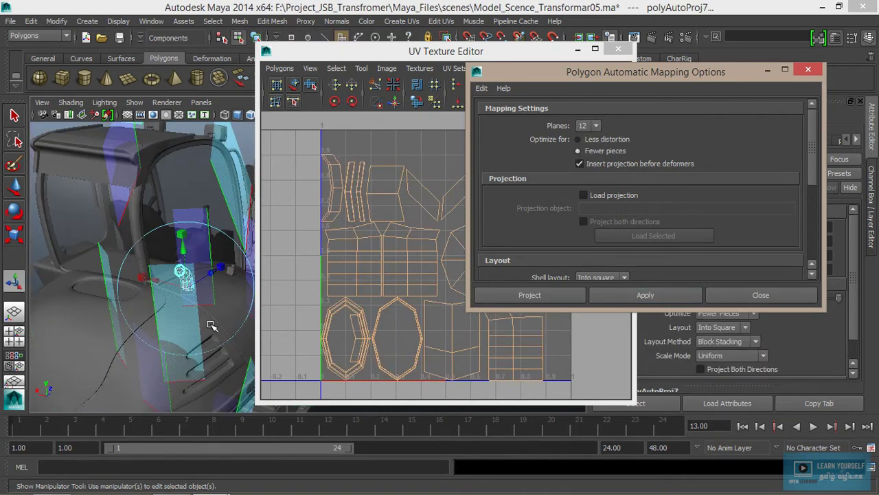
middle_click_drag(213, 317, 141, 323, "alt")
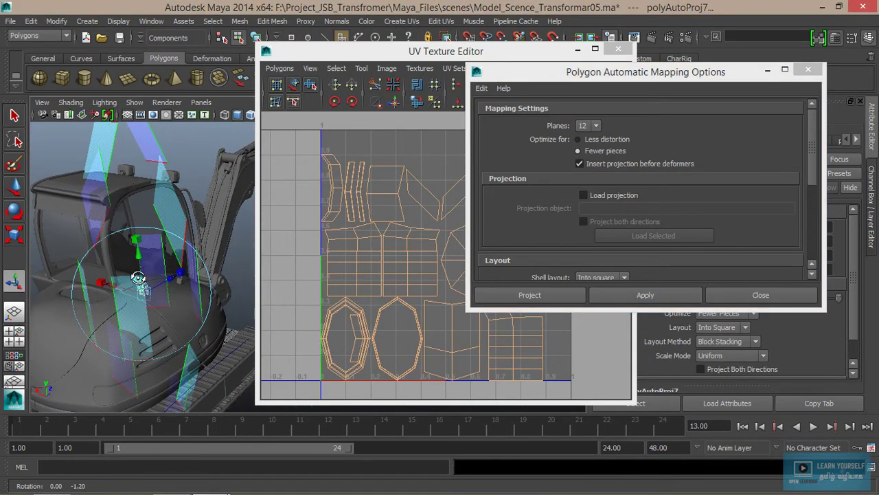
mouse_move(140, 322)
left_mouse_down("alt")
mouse_move(120, 307)
mouse_move(171, 322)
left_mouse_up("alt")
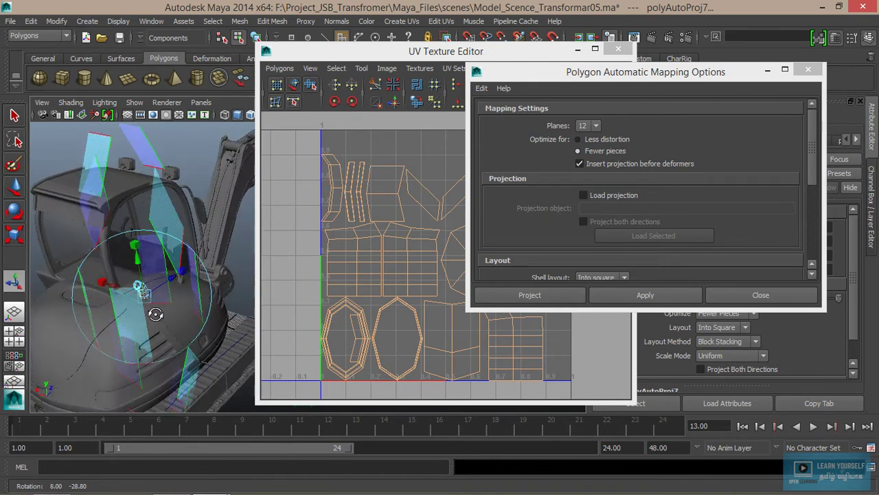
left_click(596, 126)
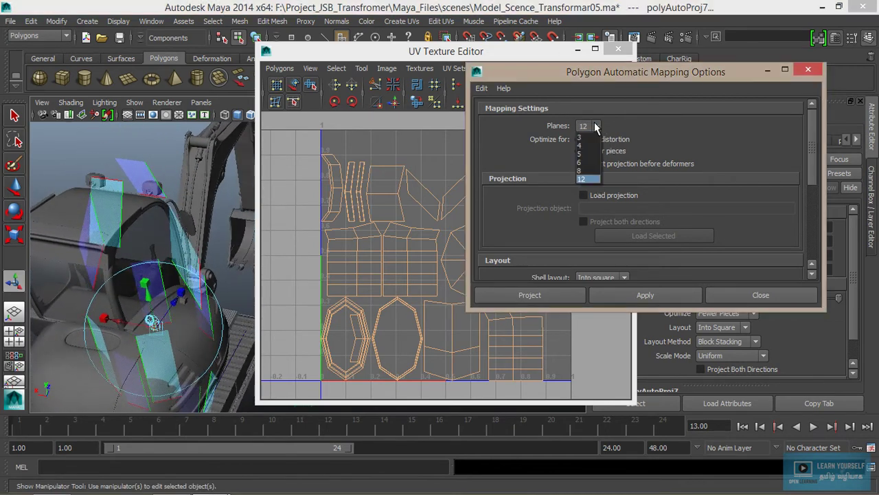
left_click(581, 163)
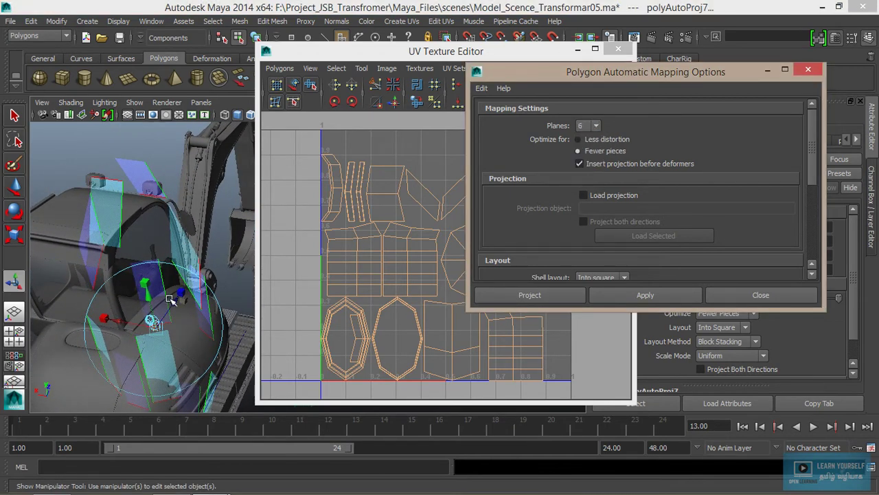
left_click(768, 69)
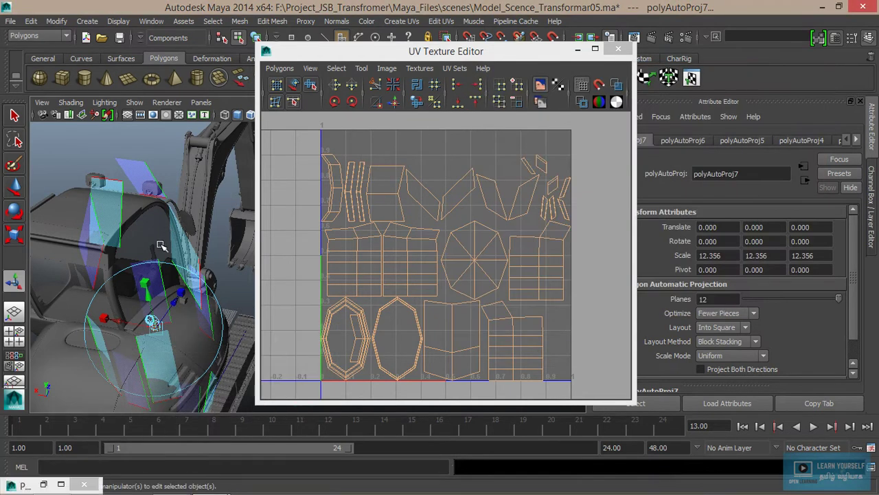
mouse_move(153, 293)
left_mouse_down("alt")
mouse_move(261, 314)
mouse_move(222, 300)
left_mouse_up("alt")
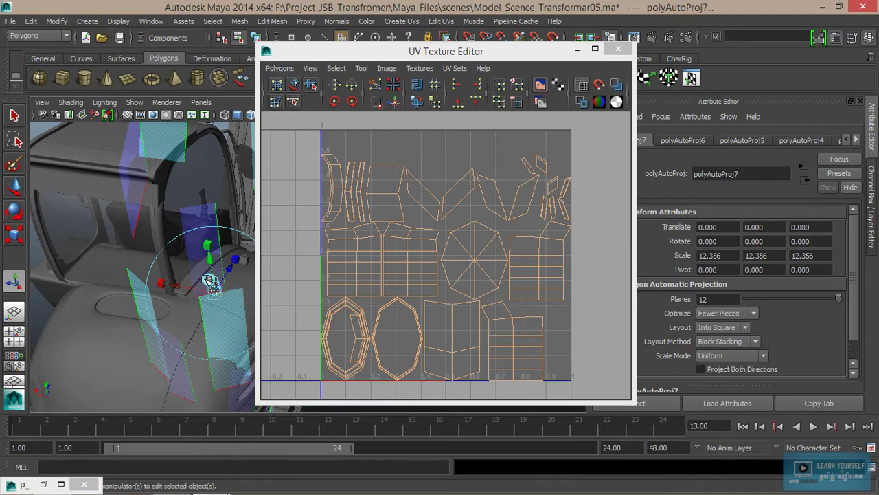
right_click_drag(213, 219, 260, 186)
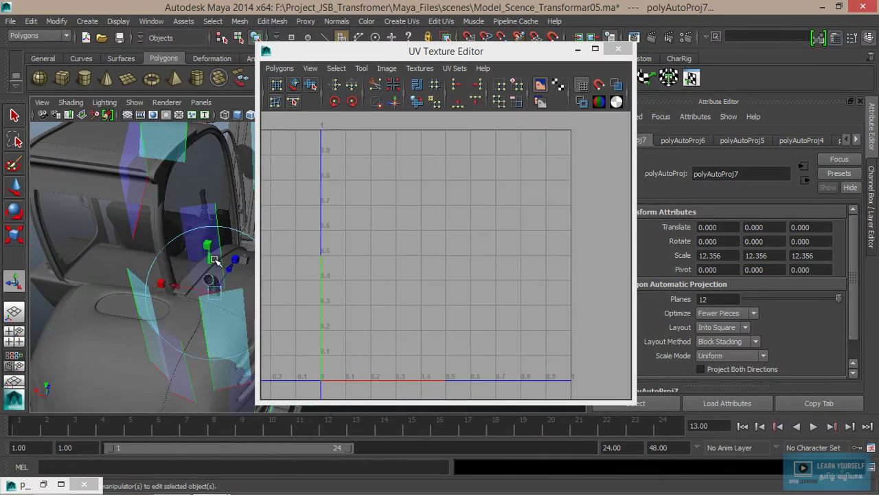
Apply a 12-plane Automatic Mapping to the bent pipe pCylinder16, creating polyAutoProj8
left_click(210, 281)
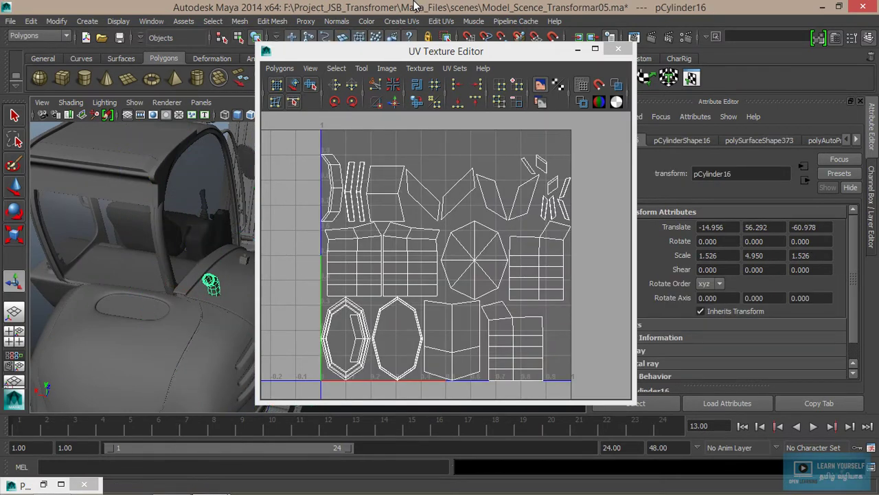
left_click(402, 20)
left_click(456, 79)
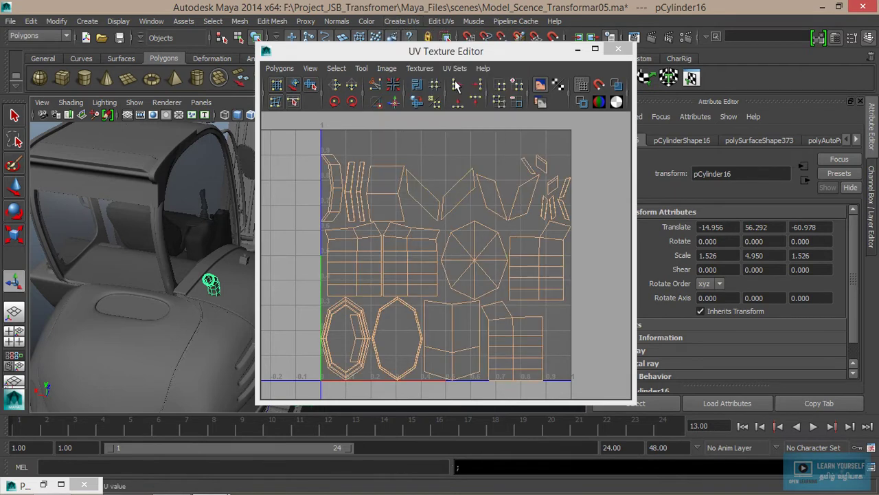
Tumble around the pipe to inspect the projection planes, then reselect it in Object Mode
mouse_move(226, 297)
left_mouse_down("alt")
mouse_move(119, 307)
mouse_move(147, 309)
mouse_move(129, 313)
left_mouse_up("alt")
right_click(126, 311)
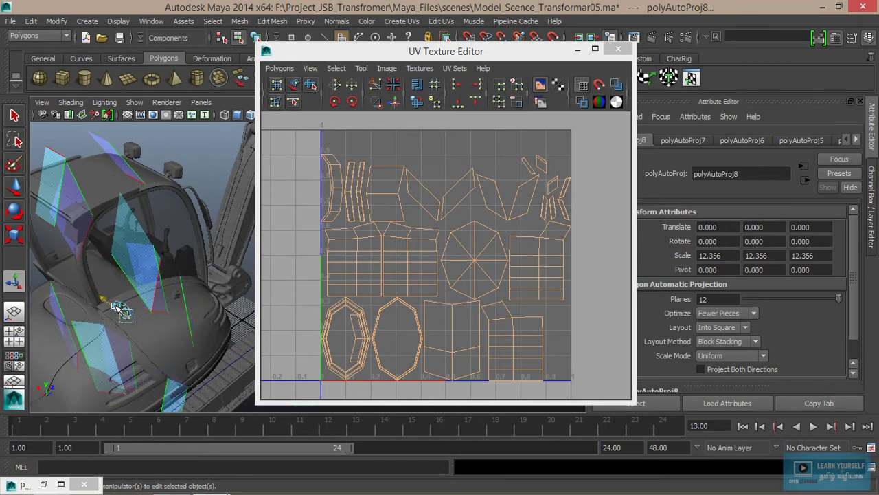
scroll(118, 307, "up", 3)
scroll(137, 275, "up", 3)
left_click_drag(233, 227, 204, 217, "alt")
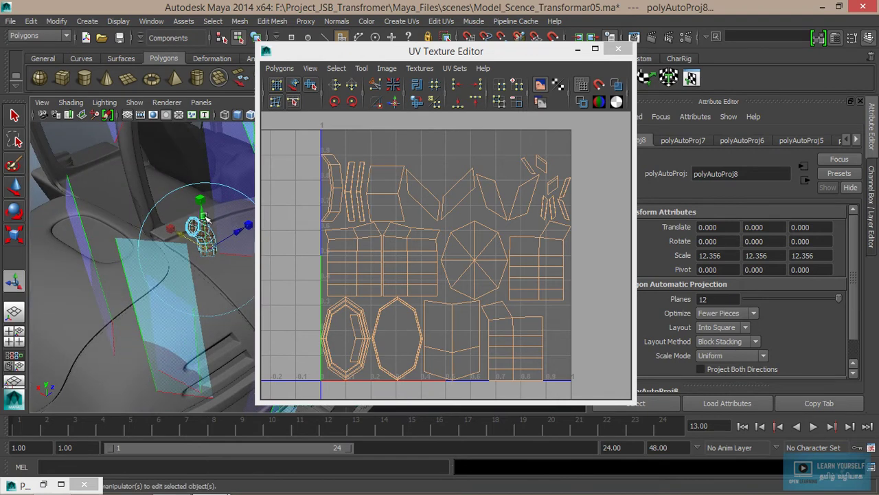
right_click_drag(192, 220, 232, 186)
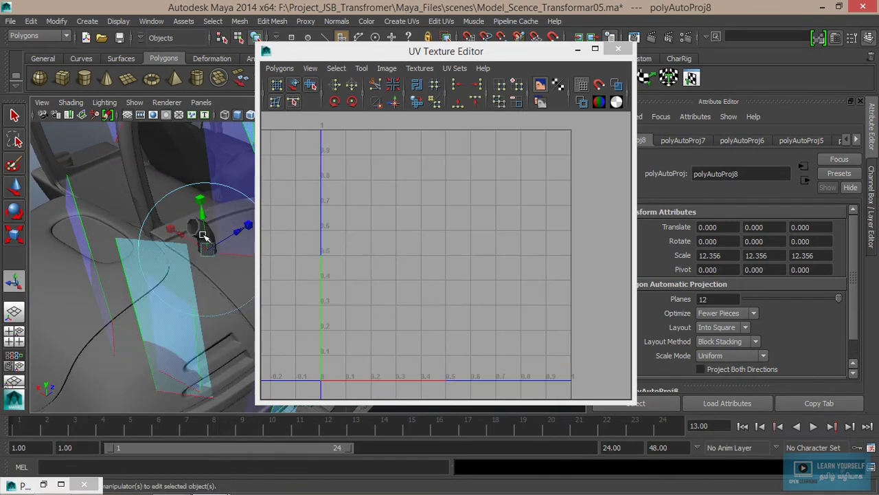
left_click(203, 242)
Re-project the pipe with Automatic Mapping set to 6 planes, and move the UV Texture Editor right
left_click(412, 21)
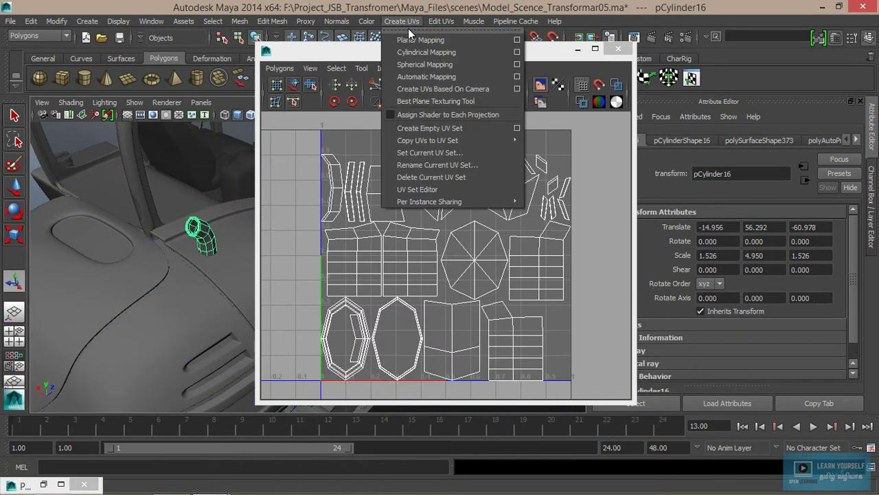
left_click(518, 76)
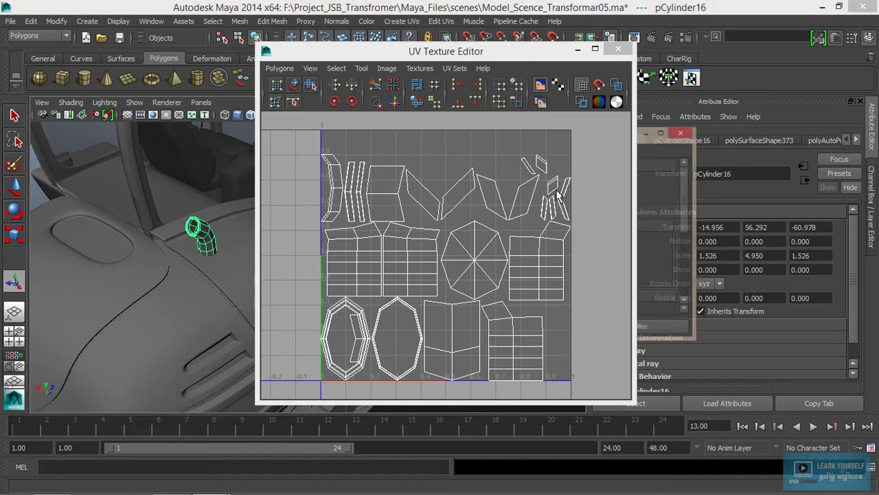
left_click(588, 125)
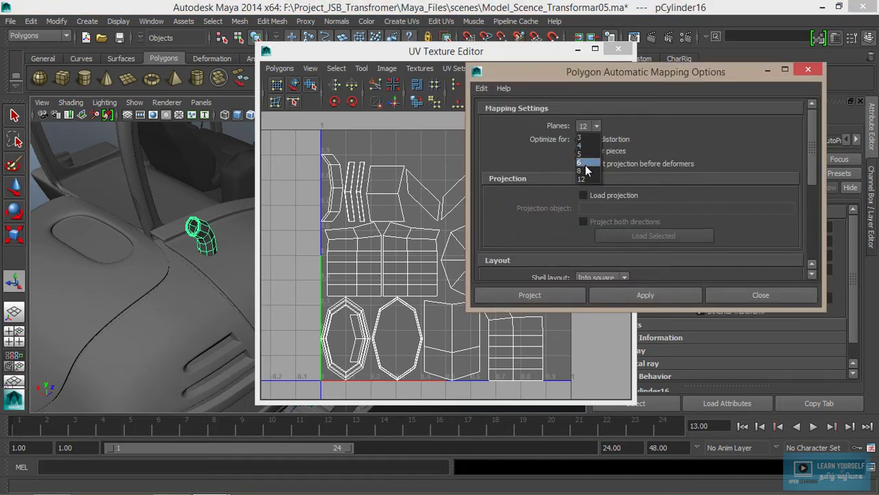
left_click(582, 169)
left_click(553, 297)
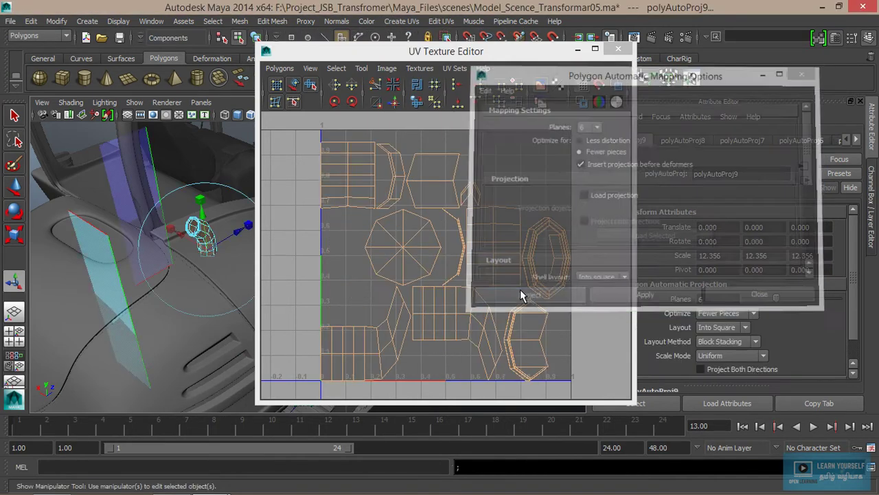
left_click_drag(532, 52, 706, 55)
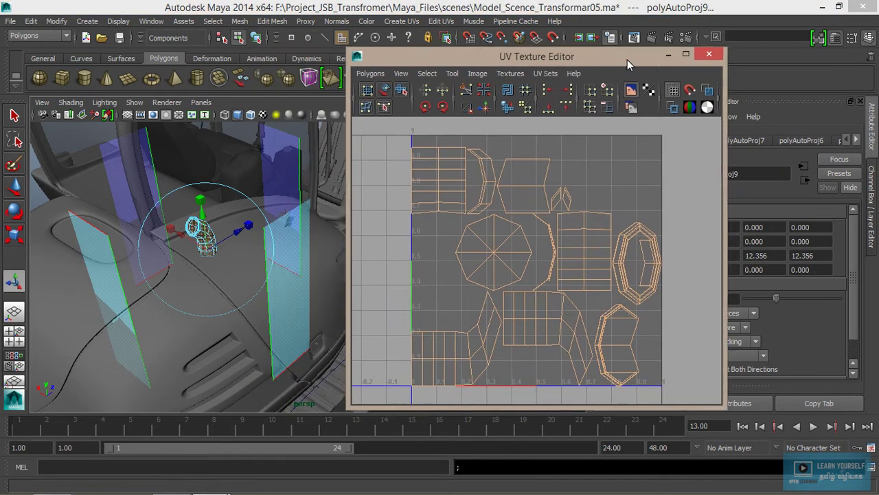